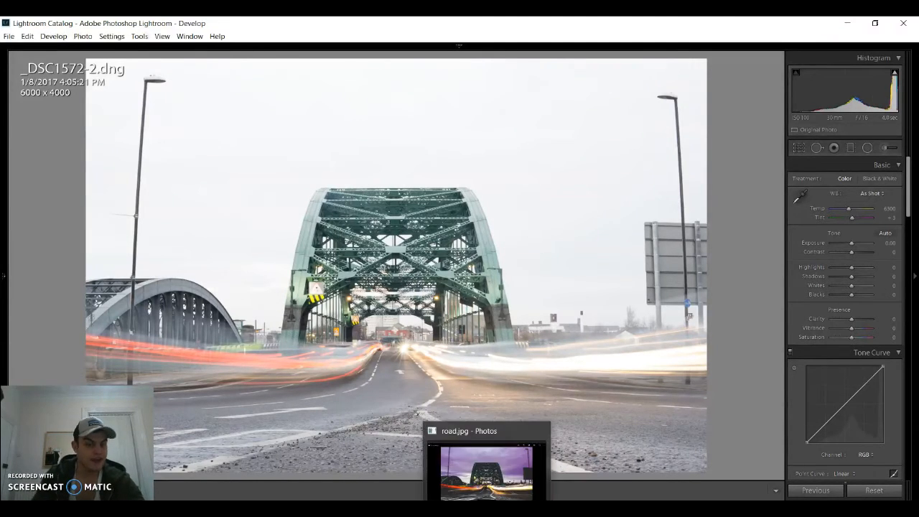
- Examine the finished reference image road.jpg in Photos, close it and return to the unedited bridge photo in Lightroom
left_click(488, 509)
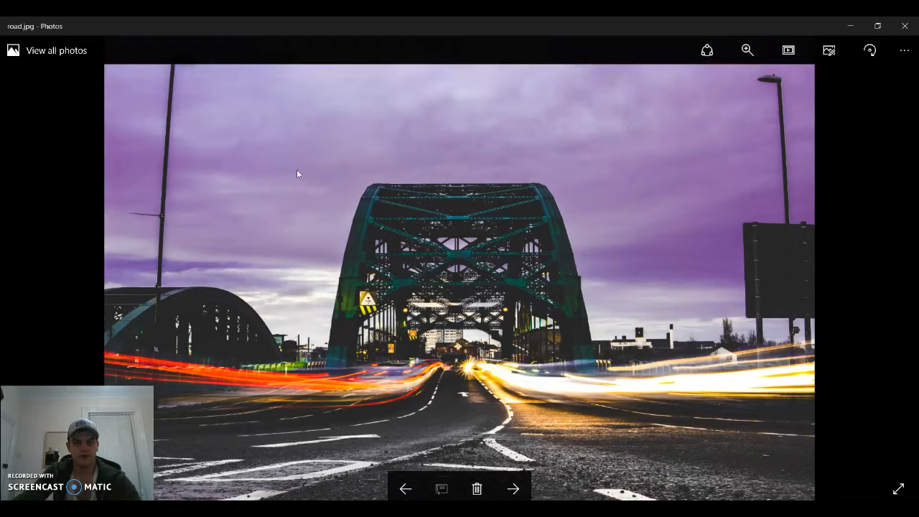
left_click(904, 27)
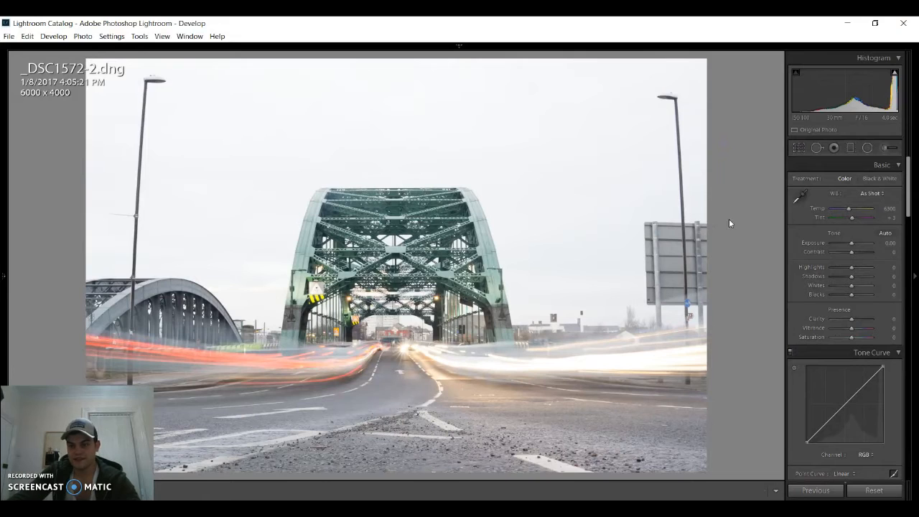
left_click(556, 240)
left_click(325, 283)
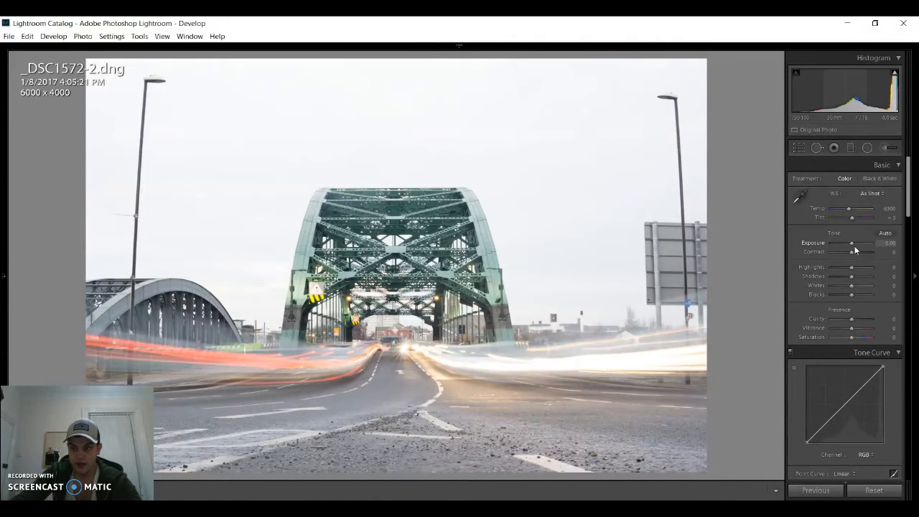
- Set exposure to −1.31, contrast +60, highlights +43, shadows −12, whites +45, blacks −52 and white balance temperature 6048
left_click_drag(852, 244, 864, 294)
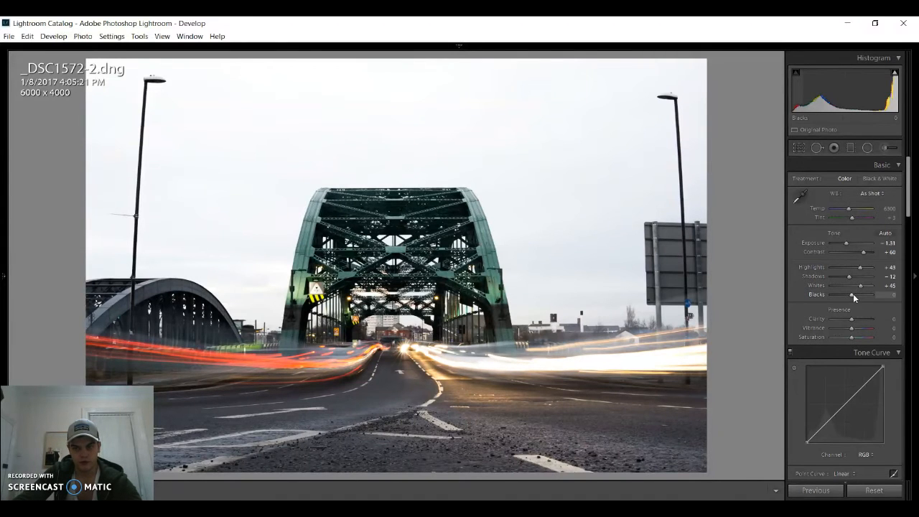
left_click_drag(858, 297, 842, 297)
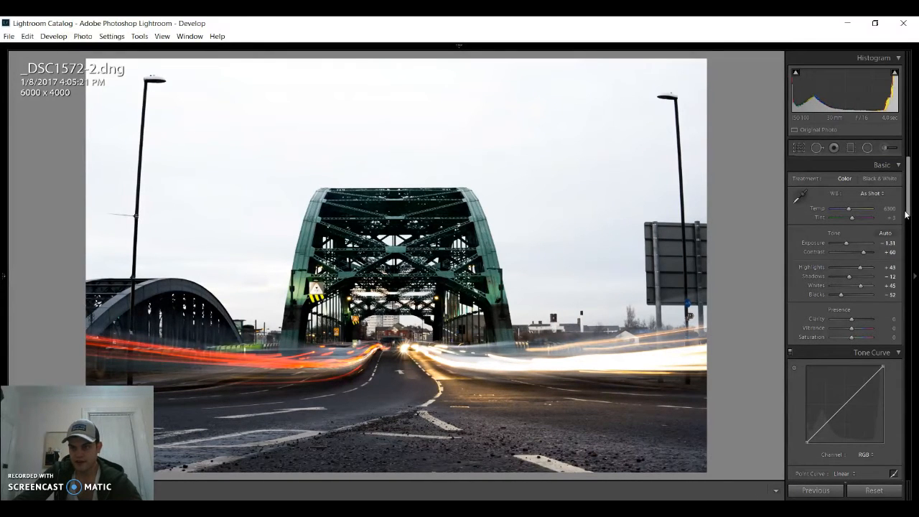
mouse_move(909, 214)
left_mouse_down()
mouse_move(909, 226)
mouse_move(910, 214)
left_mouse_up()
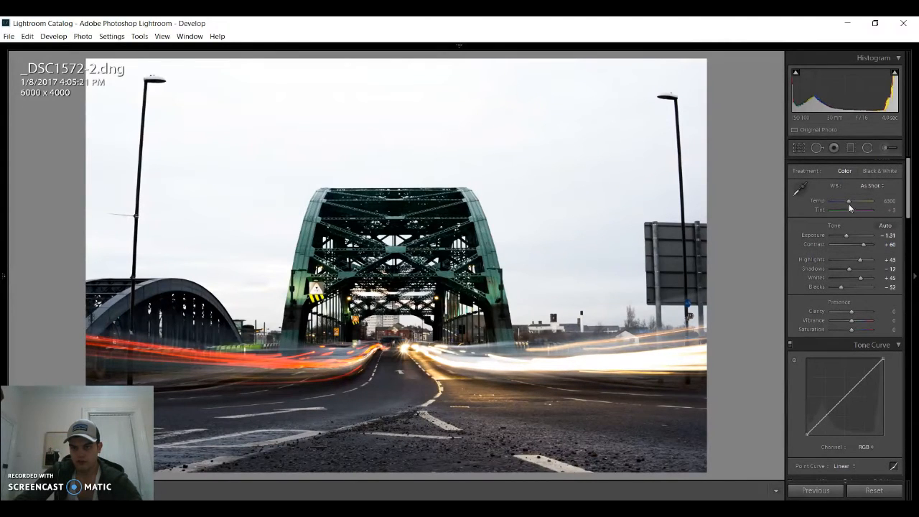
left_click_drag(848, 201, 847, 204)
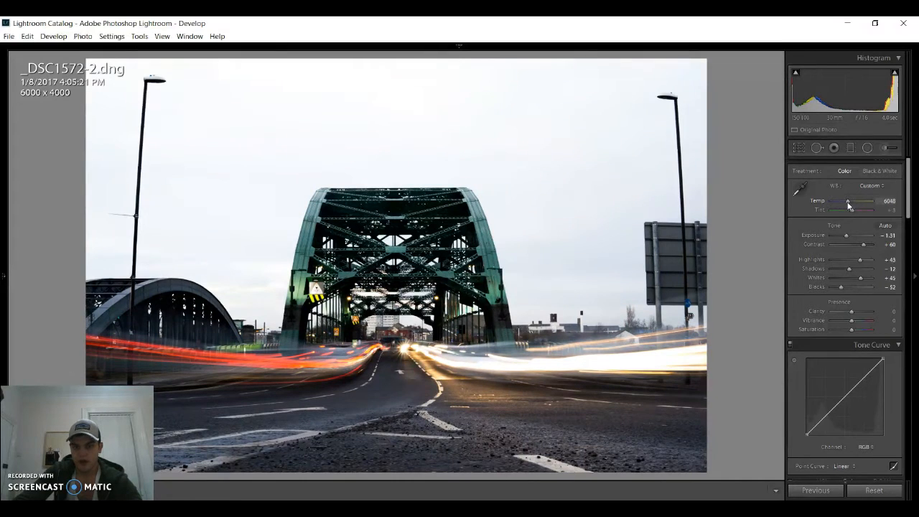
- Set the photo's clarity to +36 and saturation to +17
left_click_drag(910, 217, 908, 230)
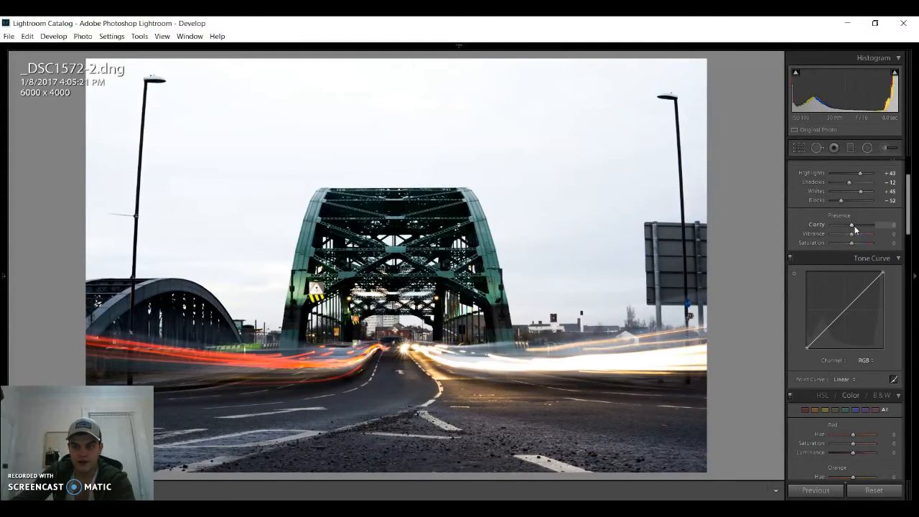
left_click_drag(852, 226, 862, 225)
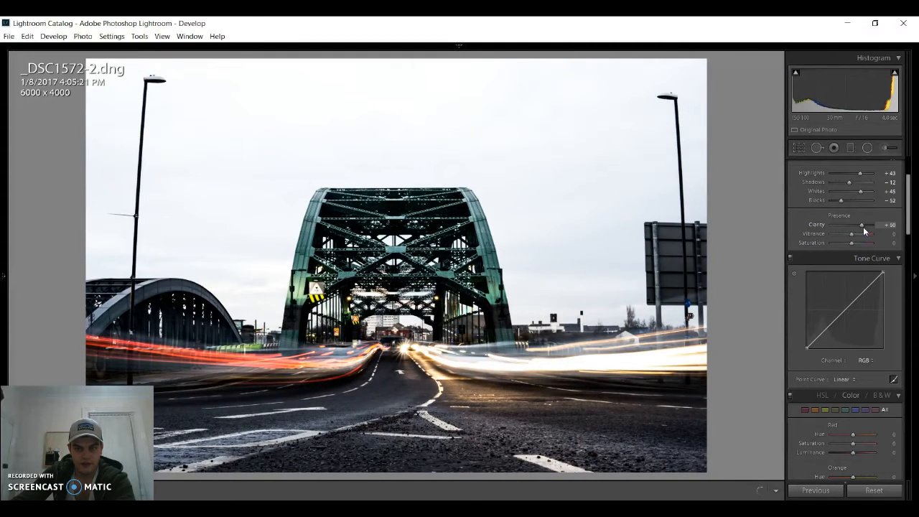
left_click_drag(866, 228, 862, 237)
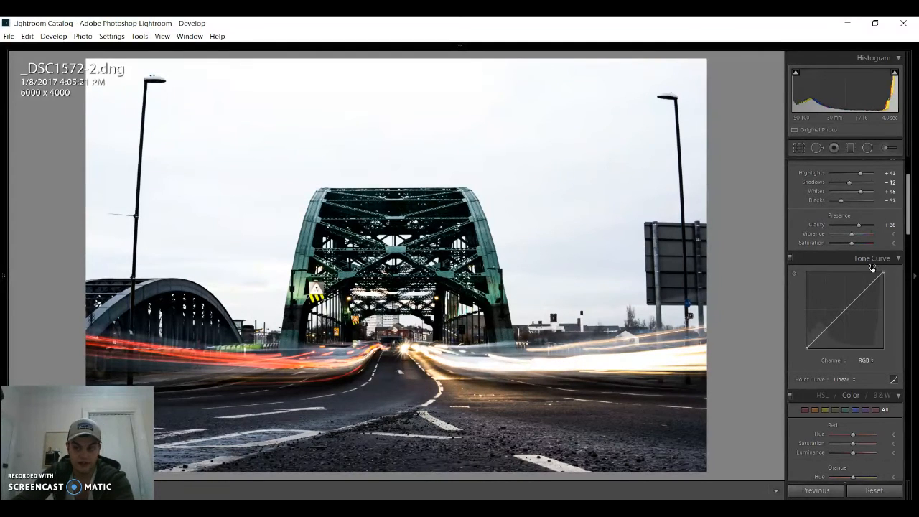
left_click_drag(851, 242, 862, 247)
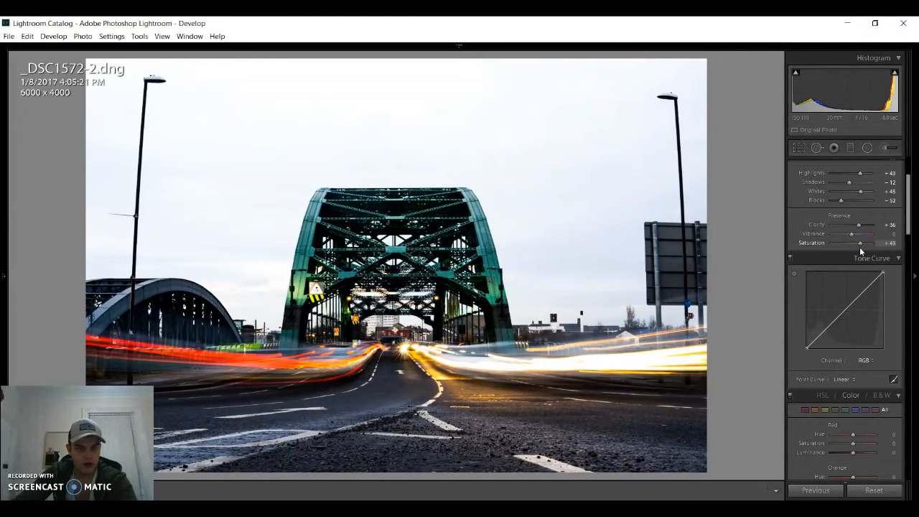
left_click_drag(859, 247, 856, 250)
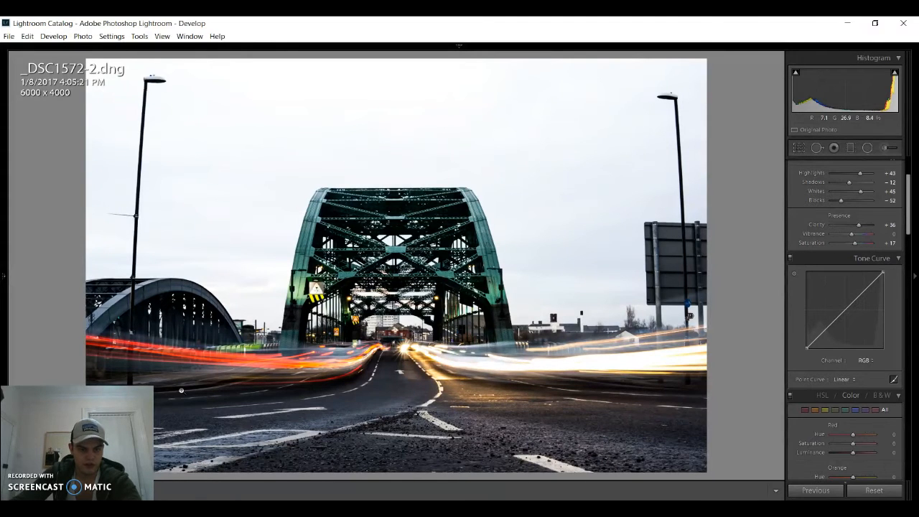
- Add control points to the RGB tone curve at the lower quarter and the midpoint, keeping the line straight
scroll(792, 292, "down", 1)
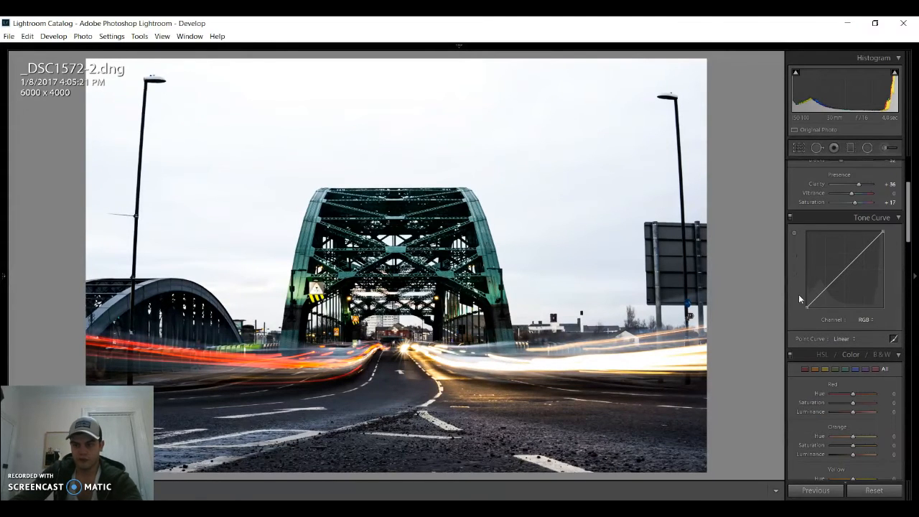
left_click(823, 290)
left_click(845, 269)
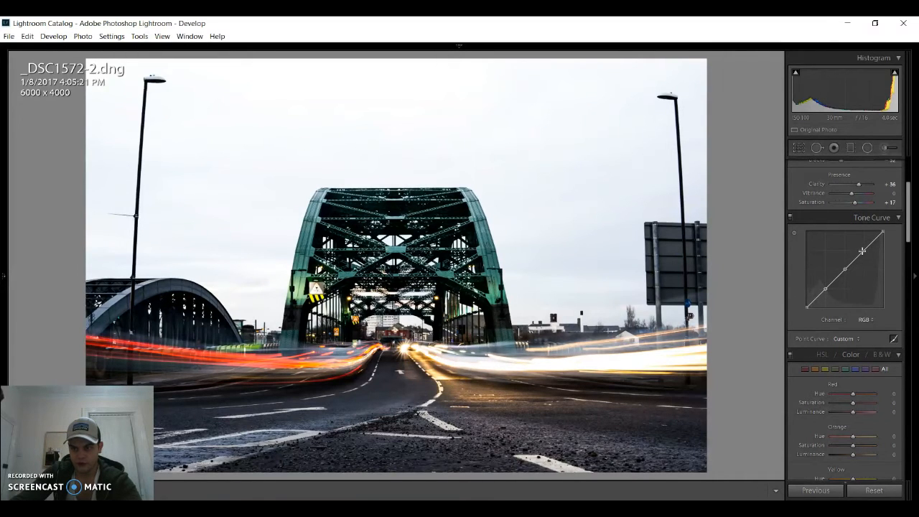
- Set the red color's saturation to +100 and its luminance to −7
left_click_drag(906, 230, 905, 270)
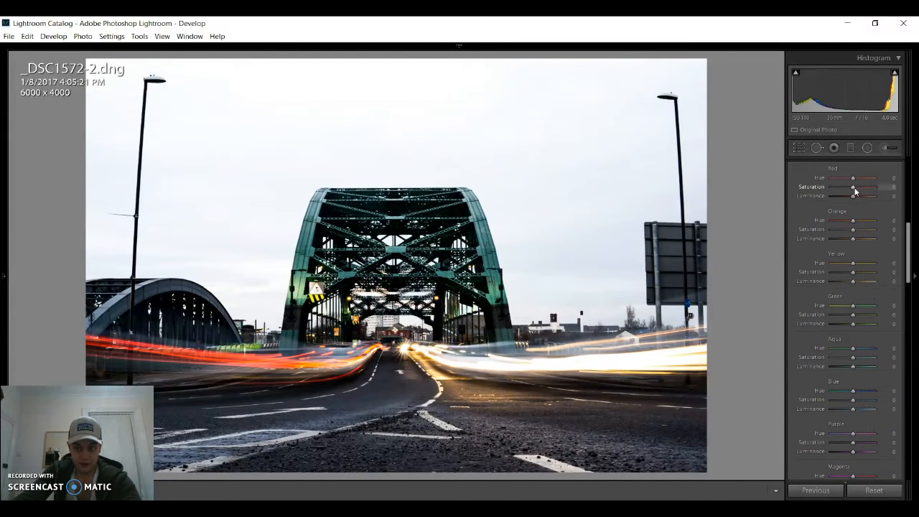
mouse_move(854, 191)
left_mouse_down()
mouse_move(829, 191)
mouse_move(882, 197)
mouse_move(875, 178)
mouse_move(828, 184)
mouse_move(867, 187)
left_mouse_up()
mouse_move(857, 190)
left_mouse_down()
mouse_move(873, 195)
mouse_move(846, 198)
mouse_move(855, 197)
left_mouse_up()
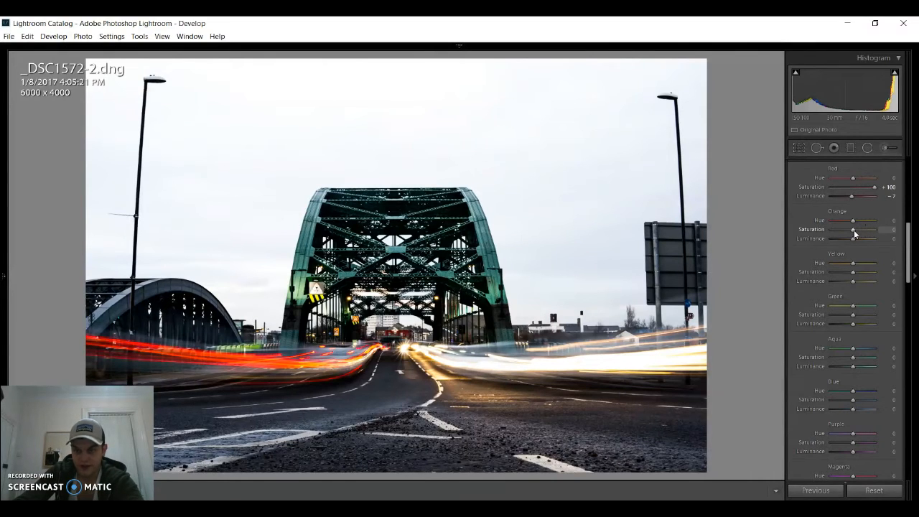
- Set orange saturation to +47 and luminance to +44, and yellow saturation to +51 and luminance to +56
mouse_move(855, 234)
left_mouse_down()
mouse_move(887, 237)
mouse_move(864, 243)
mouse_move(850, 232)
mouse_move(866, 236)
left_mouse_up()
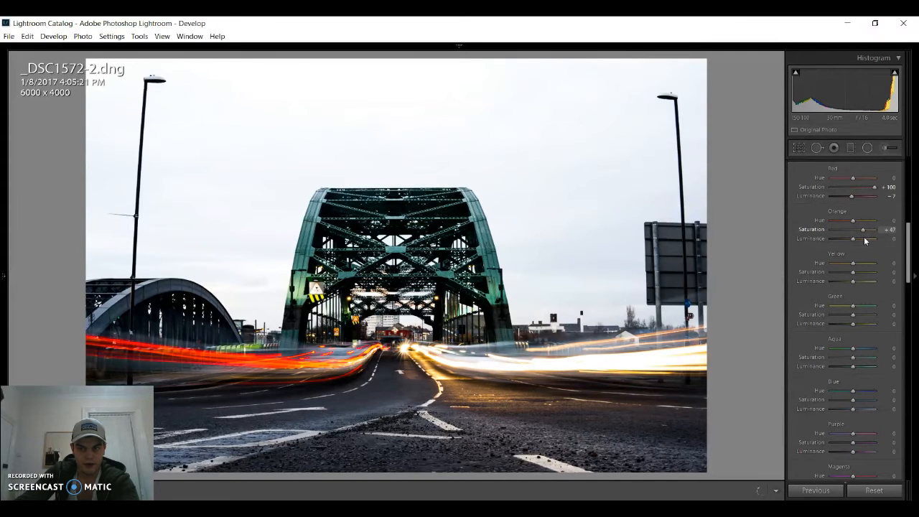
mouse_move(849, 241)
left_mouse_down()
mouse_move(837, 241)
mouse_move(862, 241)
left_mouse_up()
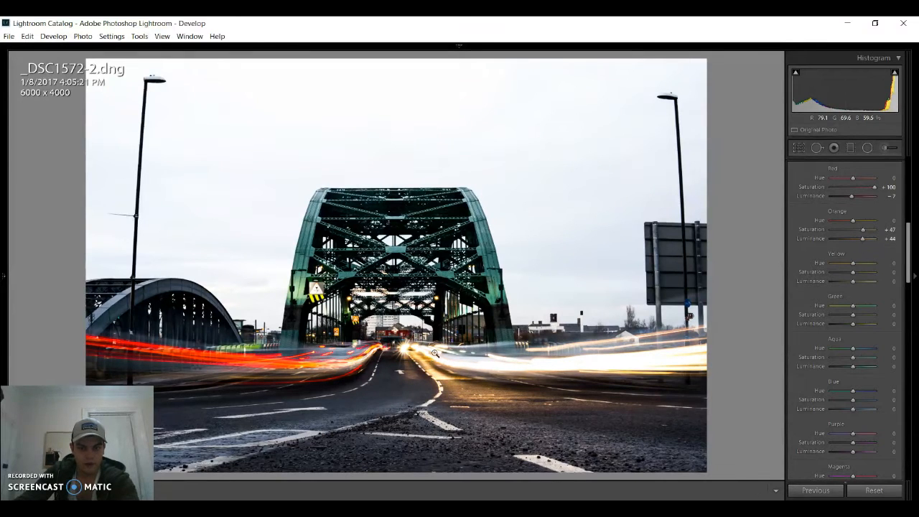
mouse_move(852, 220)
left_mouse_down()
mouse_move(860, 220)
mouse_move(843, 220)
mouse_move(860, 220)
mouse_move(857, 230)
left_mouse_up()
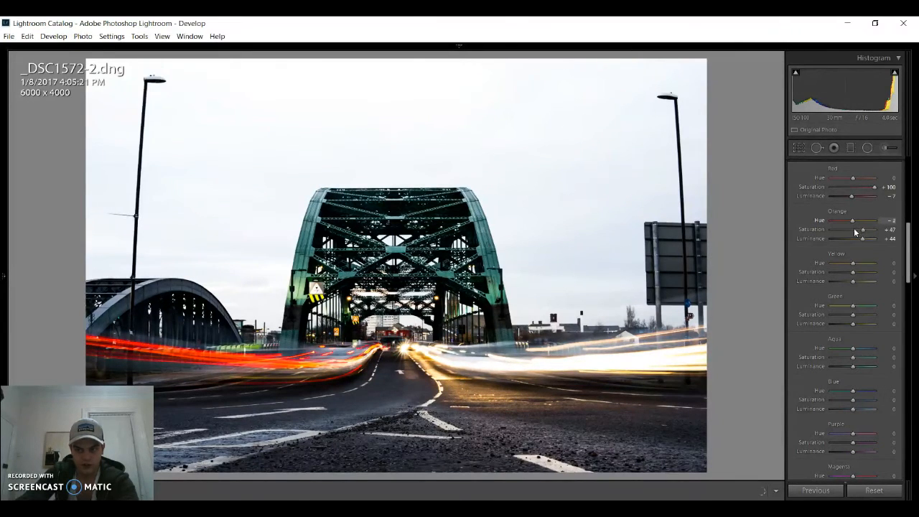
left_click_drag(852, 272, 796, 285)
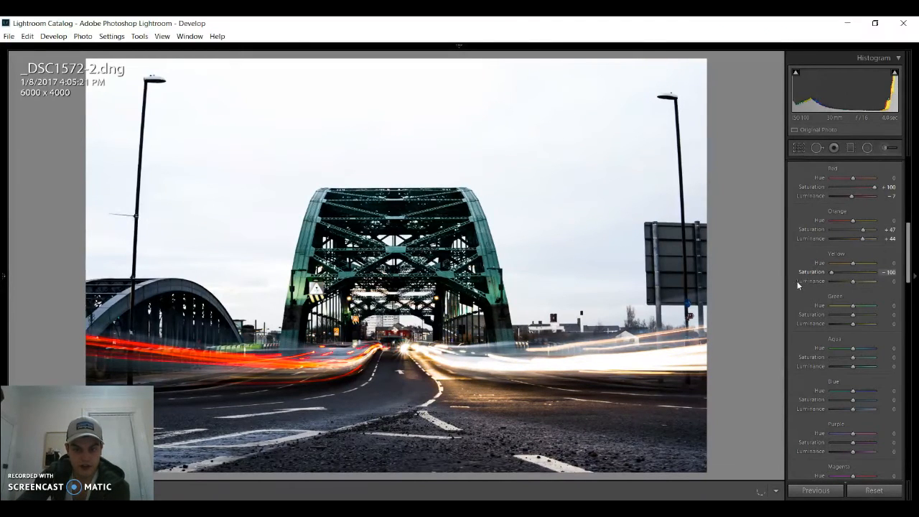
mouse_move(859, 283)
left_mouse_down()
mouse_move(829, 285)
mouse_move(865, 285)
mouse_move(858, 281)
left_mouse_up()
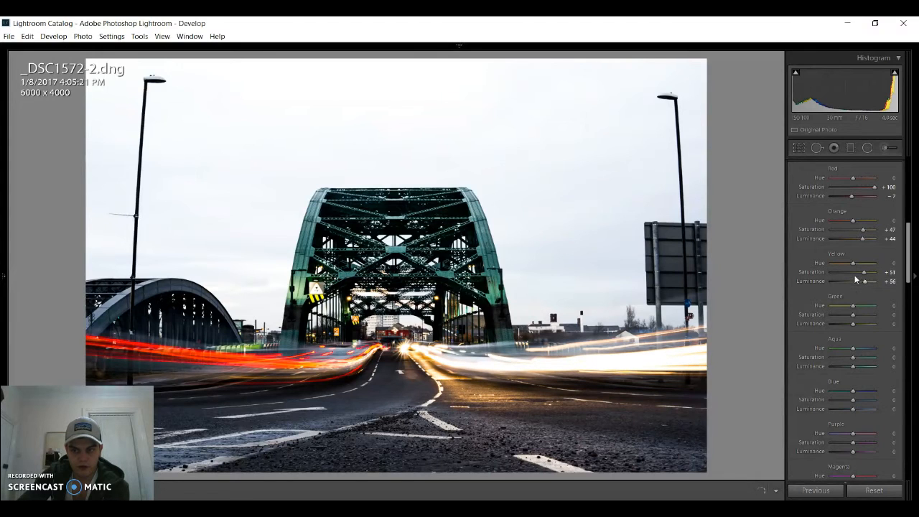
- Try a higher green saturation, reset it to 0, and set aqua hue to −4, saturation to +20 and luminance to −11
left_click_drag(909, 254, 907, 269)
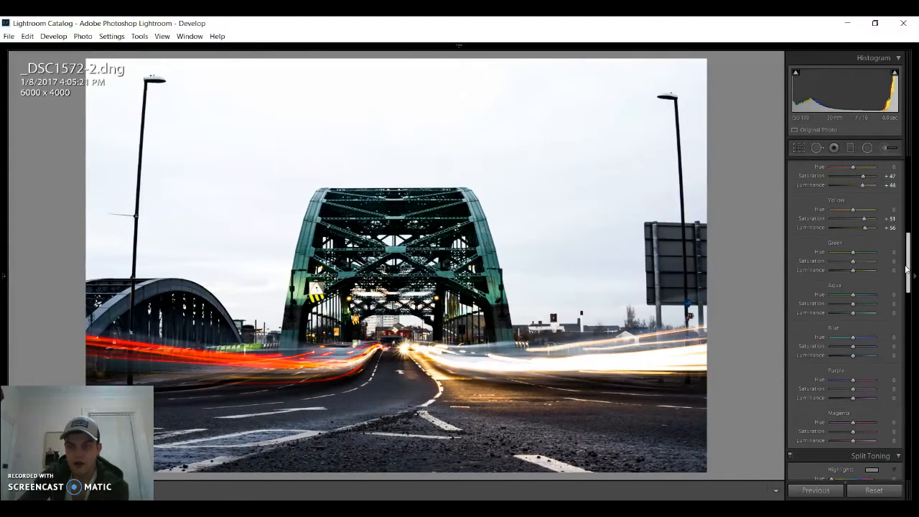
mouse_move(854, 263)
left_mouse_down()
mouse_move(879, 268)
mouse_move(846, 268)
mouse_move(866, 274)
left_mouse_up()
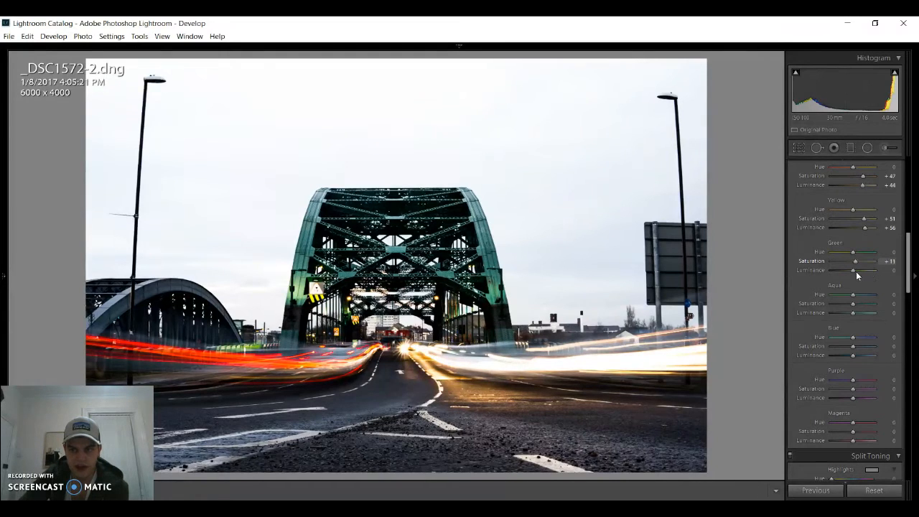
left_click_drag(854, 275, 849, 303)
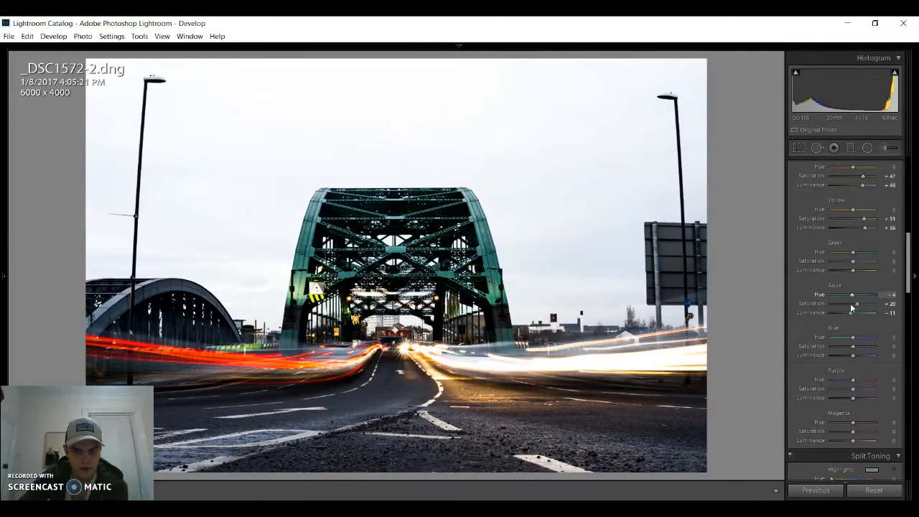
- Shift the blue sky toward purple by setting blue hue to +100, saturation to +53 and luminance to −89
left_click_drag(907, 280, 906, 291)
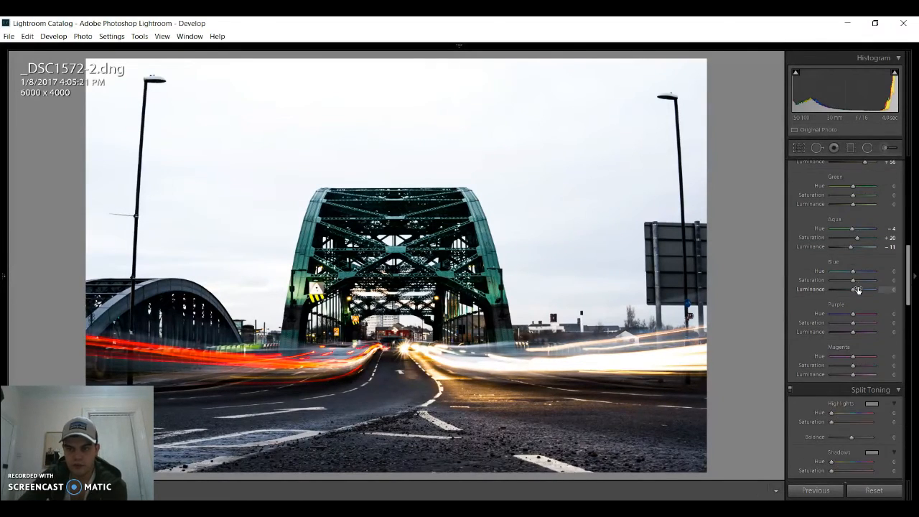
mouse_move(853, 280)
left_mouse_down()
mouse_move(834, 284)
mouse_move(862, 288)
left_mouse_up()
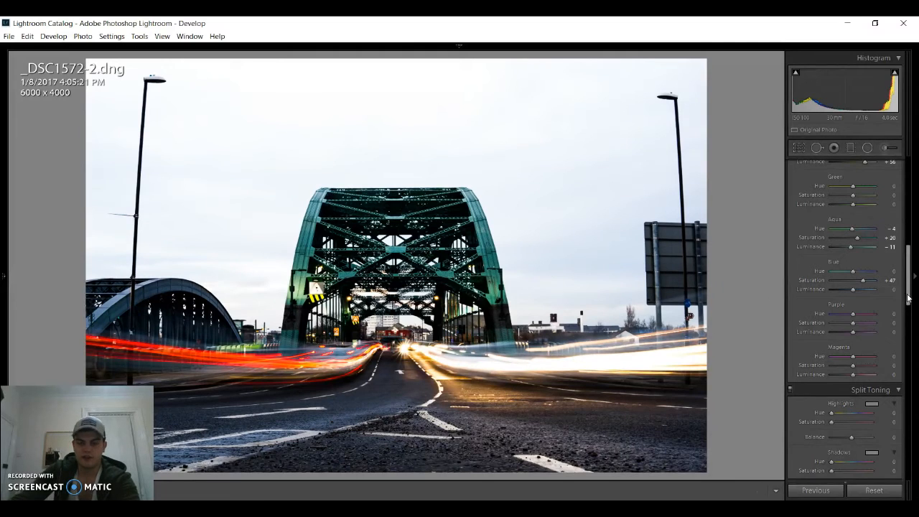
left_click_drag(864, 285, 865, 287)
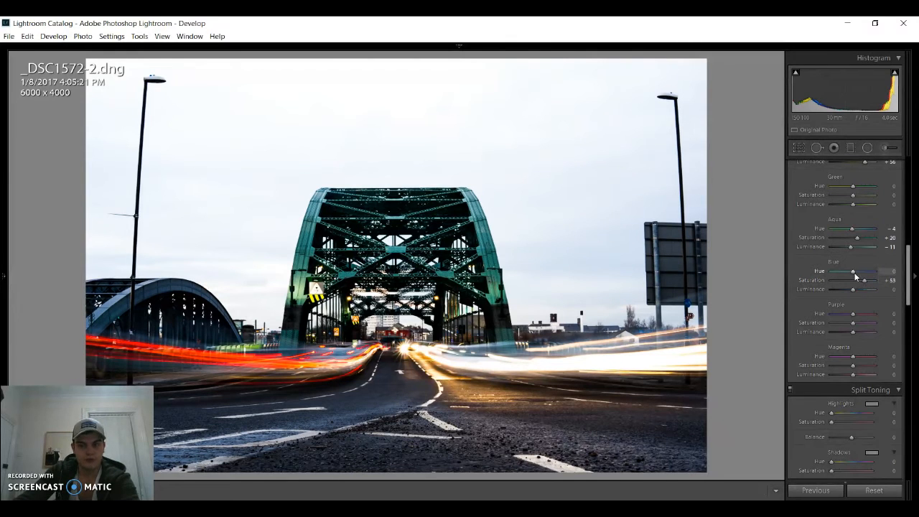
mouse_move(847, 291)
left_mouse_down()
mouse_move(836, 290)
mouse_move(843, 295)
mouse_move(835, 302)
left_mouse_up()
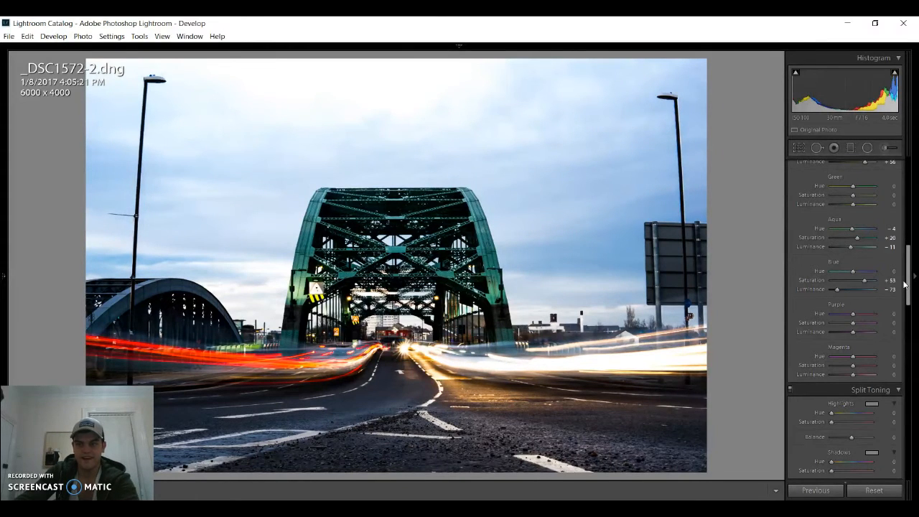
scroll(903, 285, "down", 1)
left_click_drag(853, 248, 885, 260)
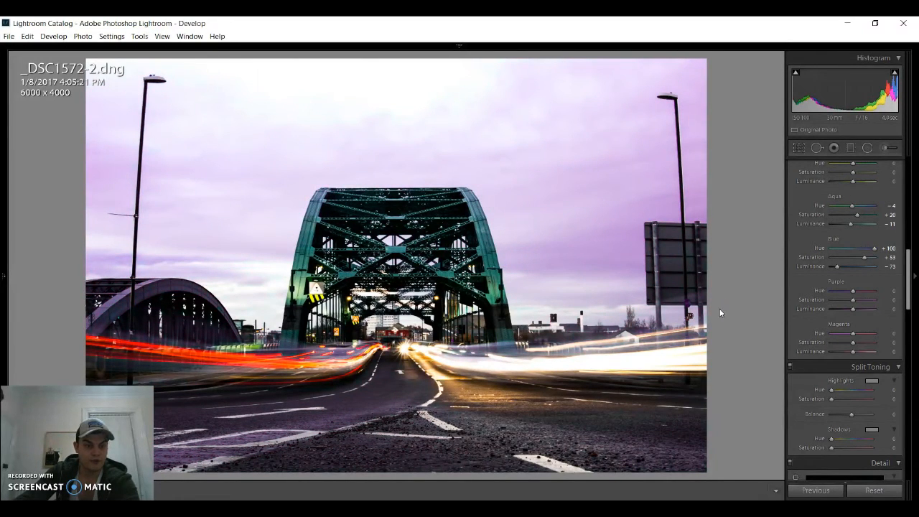
left_click_drag(837, 267, 832, 272)
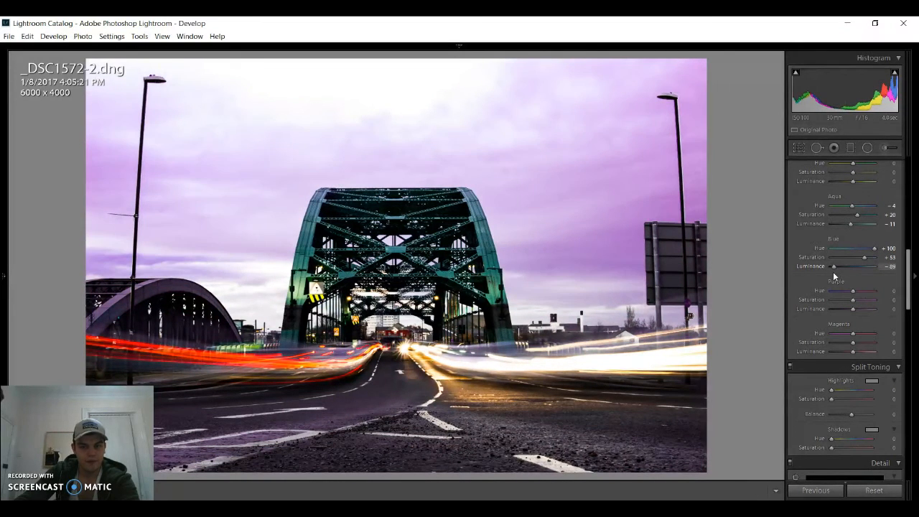
- Try different purple saturation amounts and set the purple saturation to −100
scroll(908, 272, "down", 1)
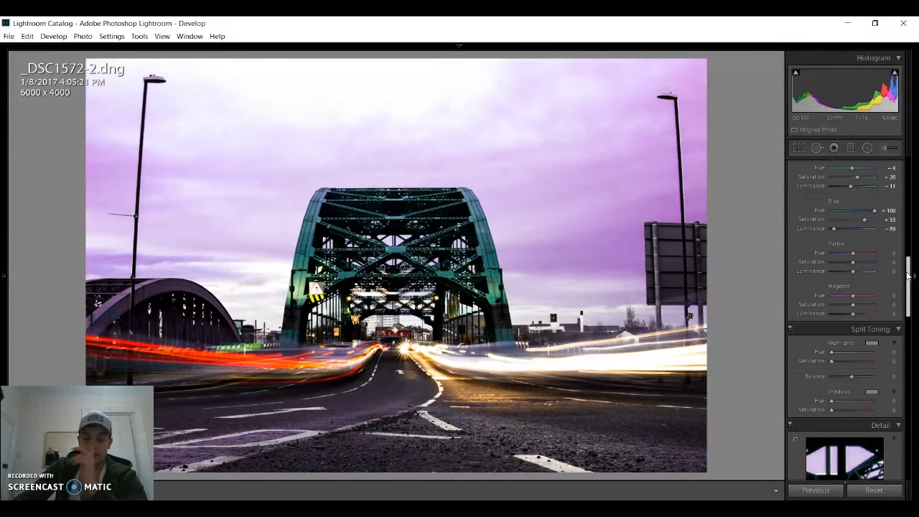
scroll(907, 275, "down", 1)
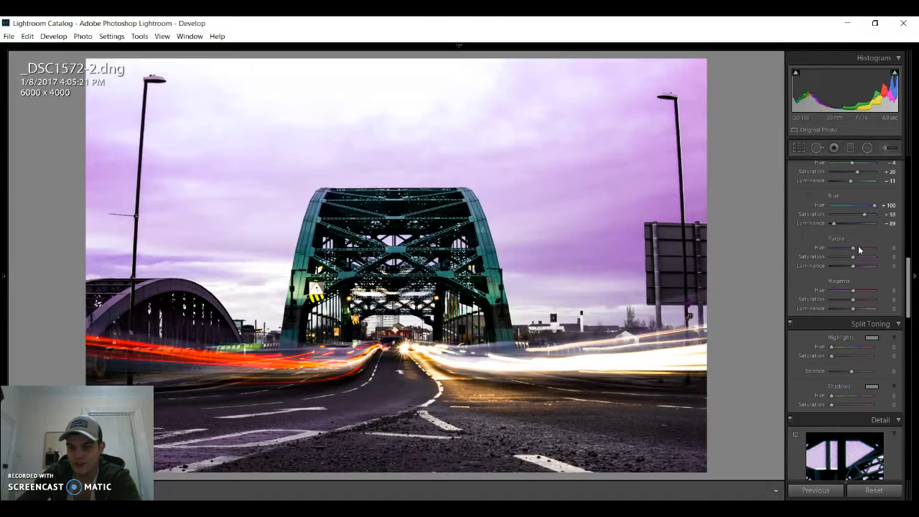
left_click_drag(852, 256, 823, 259)
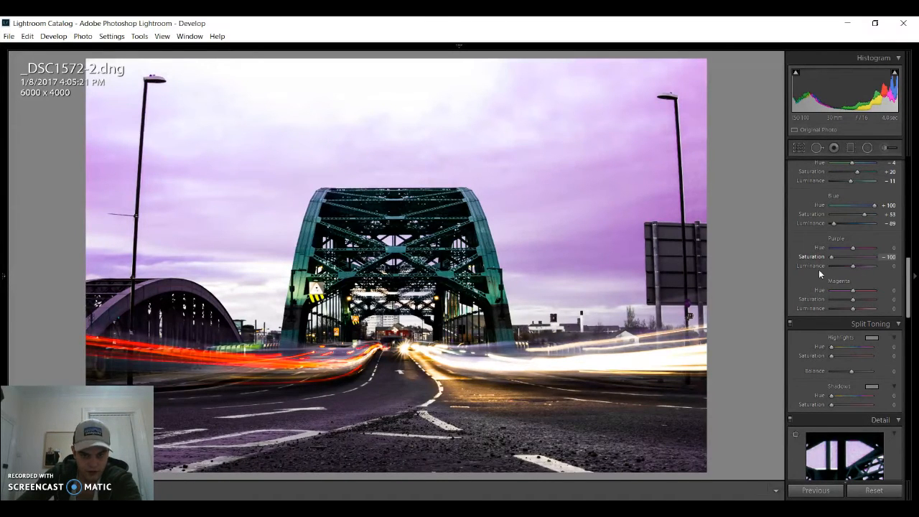
left_click_drag(863, 278, 846, 278)
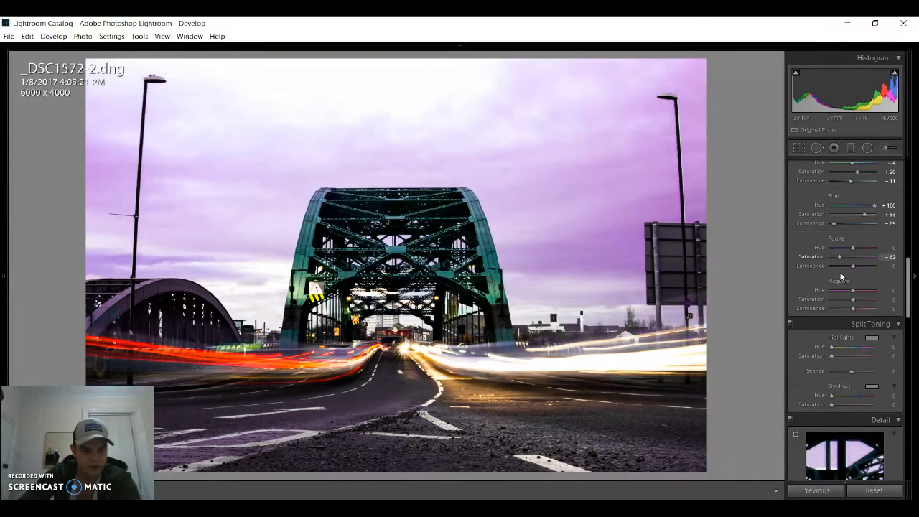
left_click_drag(861, 278, 823, 274)
left_click_drag(888, 280, 739, 293)
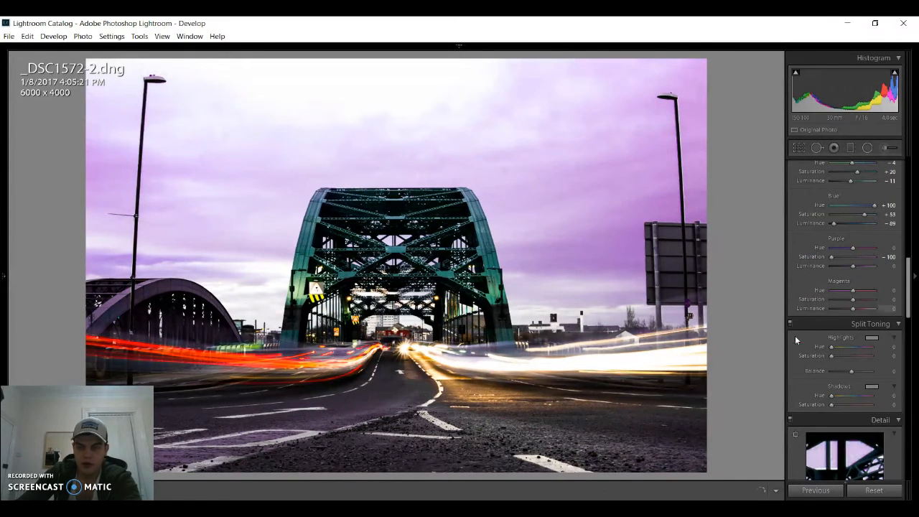
- Set magenta saturation to −100 and magenta luminance to −20
left_click(859, 257)
left_click_drag(849, 265, 775, 264)
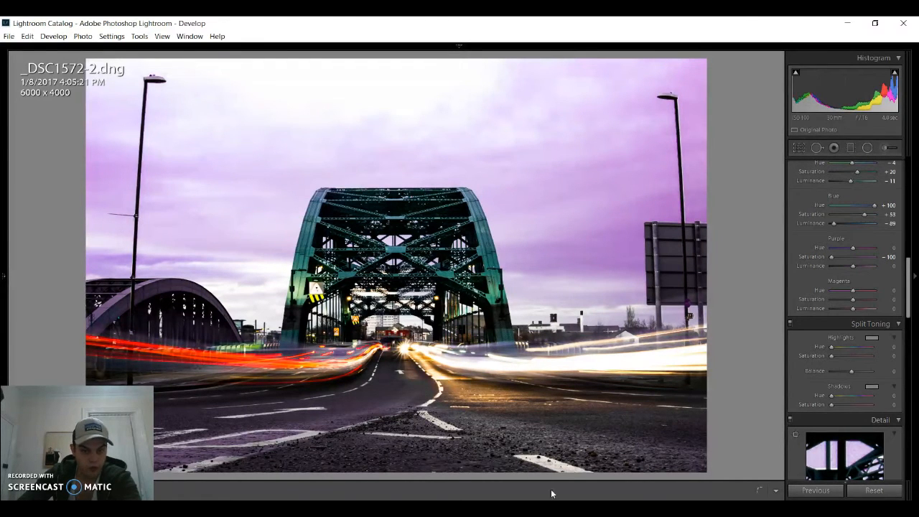
left_click(912, 275)
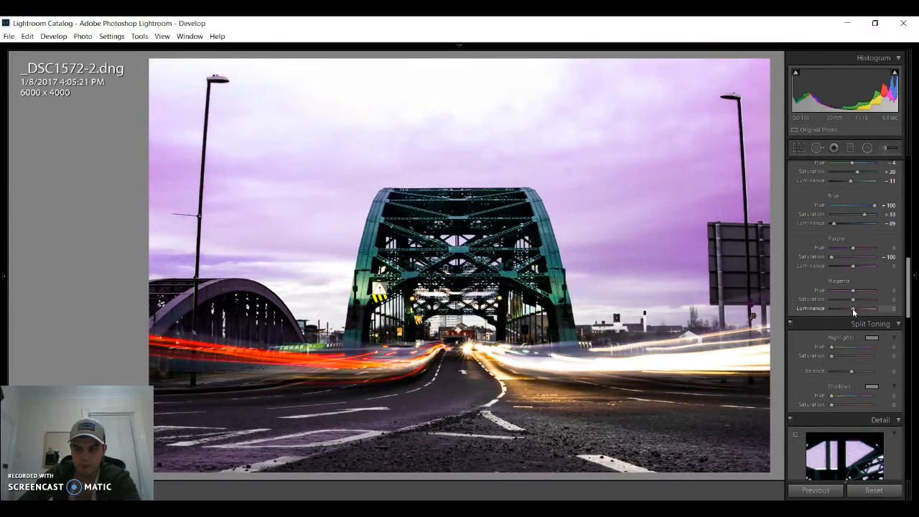
left_click_drag(849, 313, 832, 300)
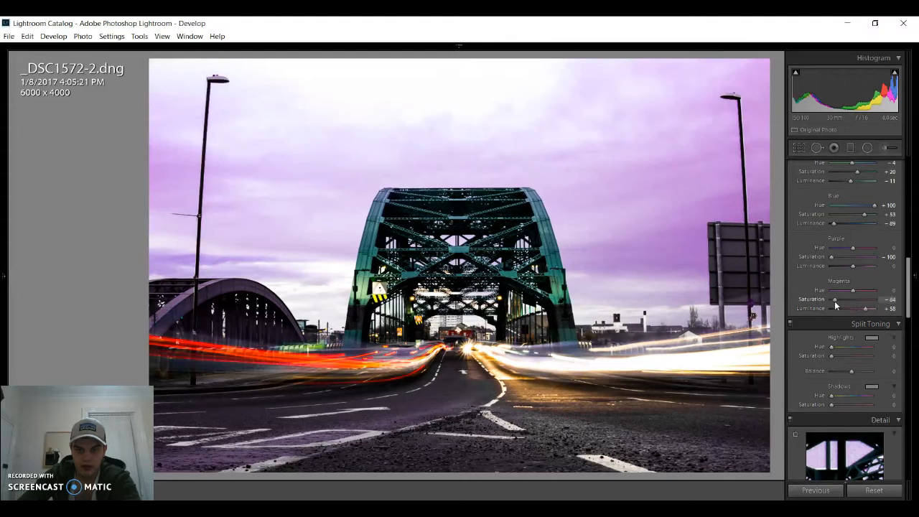
mouse_move(905, 287)
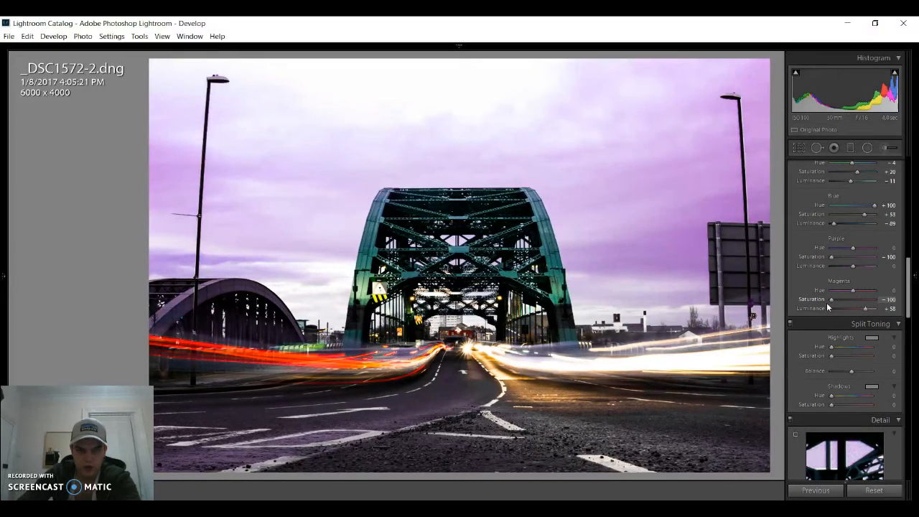
mouse_move(866, 309)
left_mouse_down()
mouse_move(839, 309)
mouse_move(849, 310)
left_mouse_up()
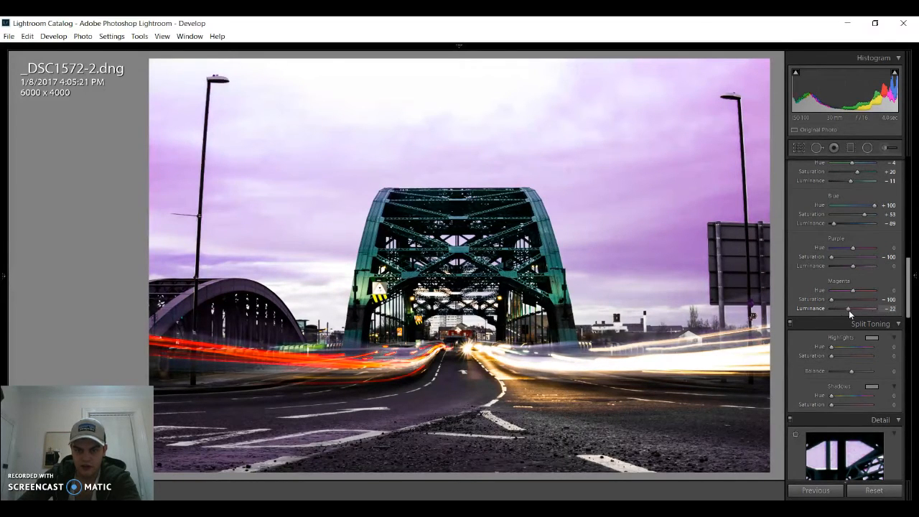
- Apply split toning to the highlights with a purple tint of hue 263 and saturation 4
scroll(907, 308, "down", 2)
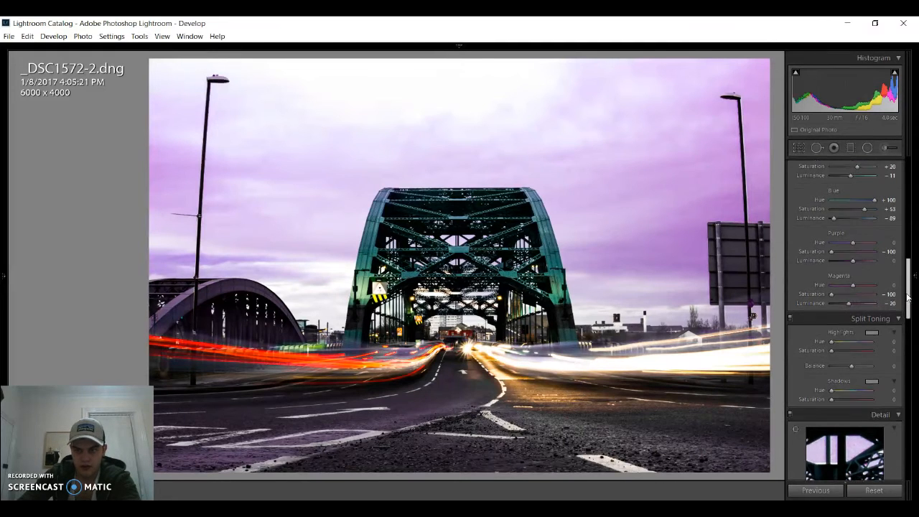
scroll(906, 307, "down", 2)
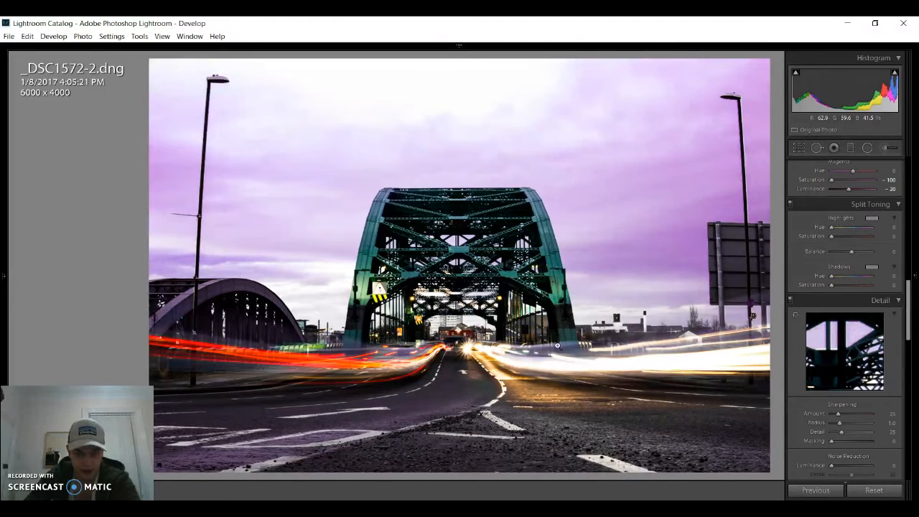
mouse_move(916, 263)
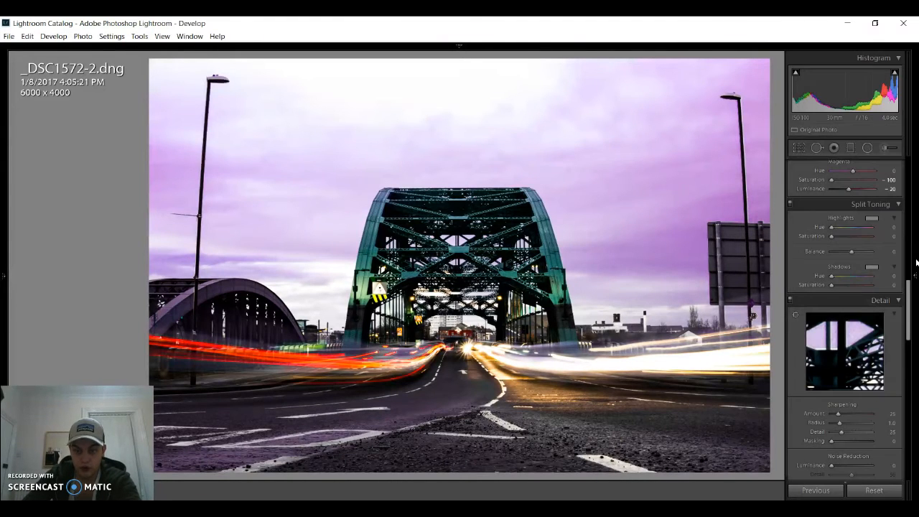
left_click(868, 219)
left_click_drag(786, 229, 805, 261)
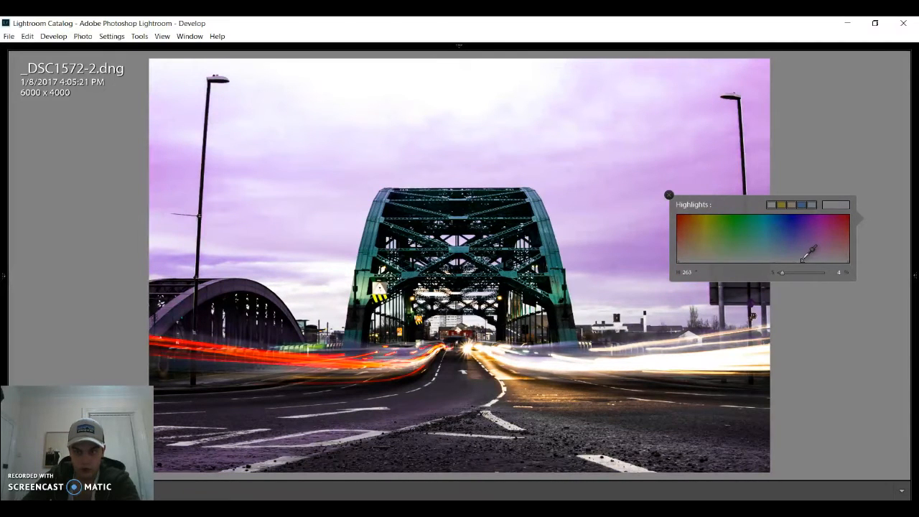
key("Return")
mouse_move(915, 296)
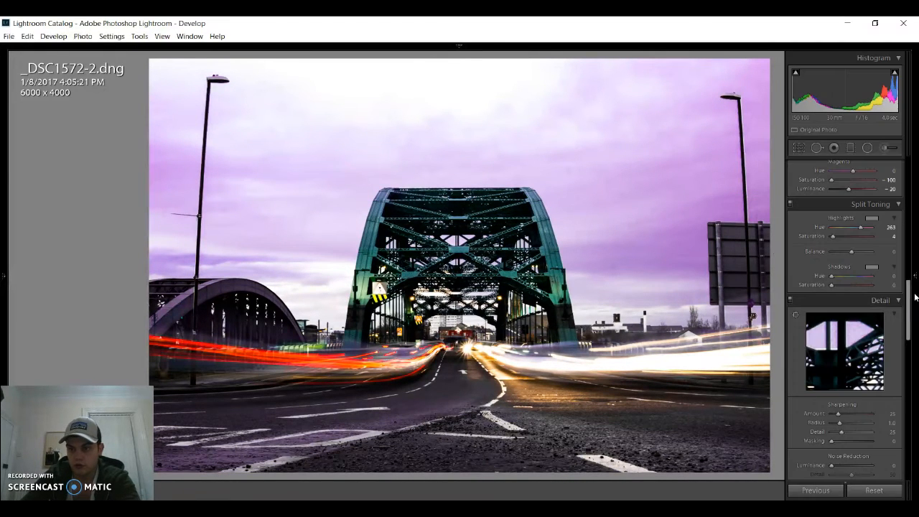
- Set the sharpening amount to 55 and look through the lens correction and transform settings
left_click(916, 276)
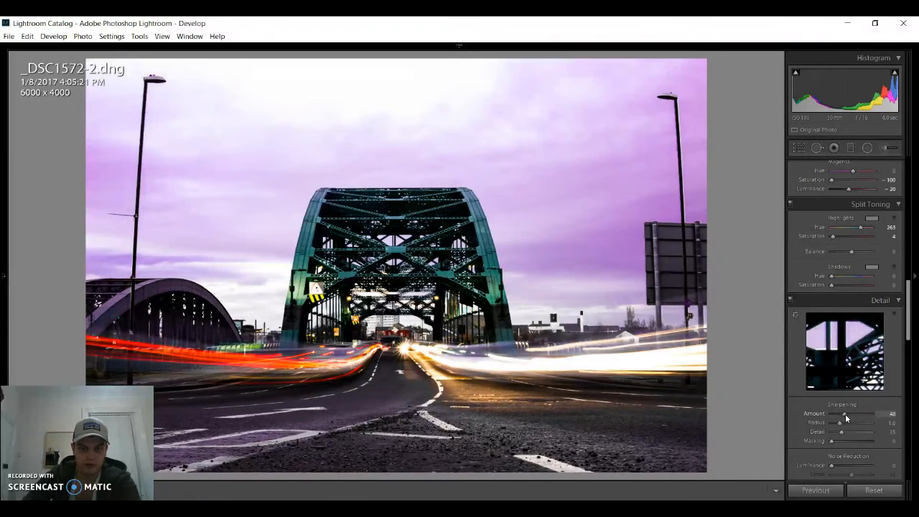
scroll(874, 317, "down", 2)
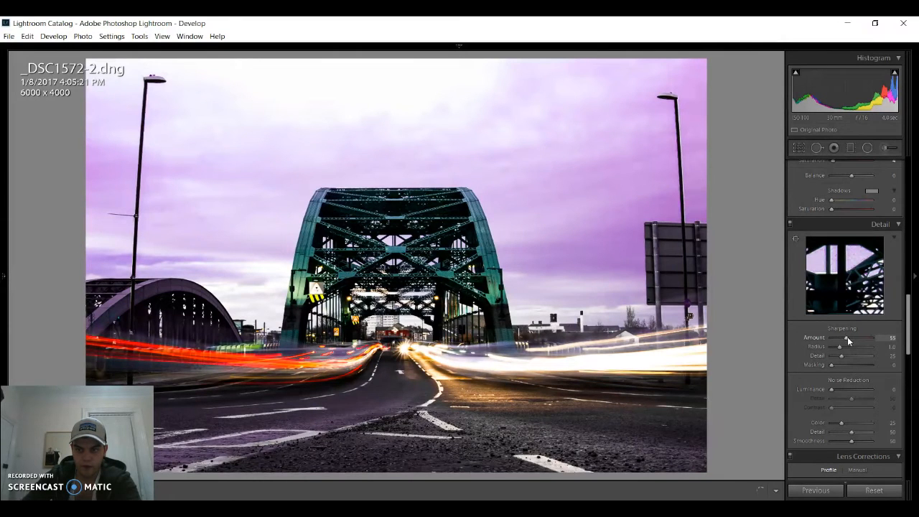
left_click_drag(906, 321, 904, 363)
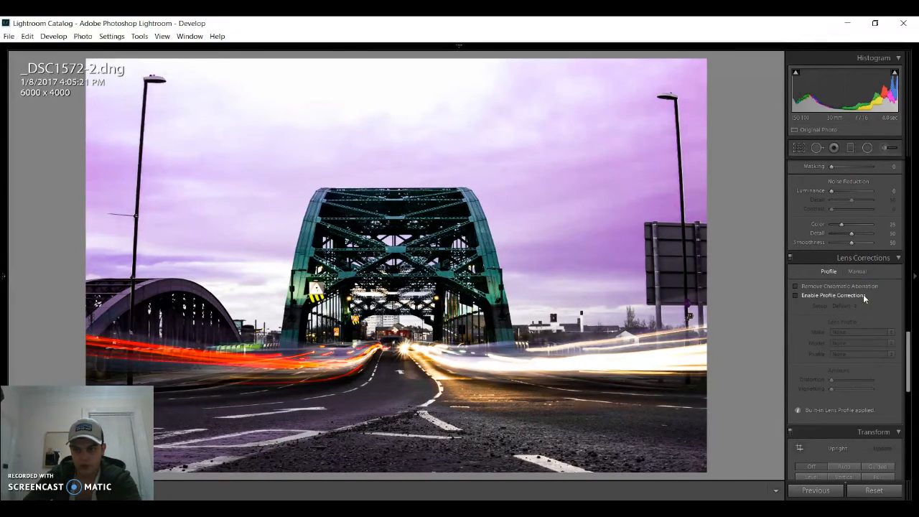
left_click_drag(908, 352, 907, 392)
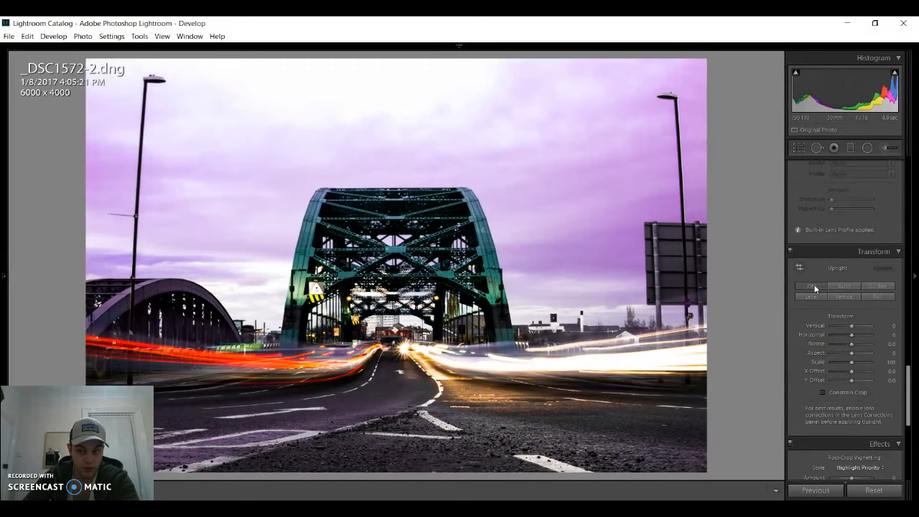
- Darken the sky with a graduated filter from the photo's top edge to the horizon, using exposure −0.29 and highlights −17
left_click_drag(909, 381, 909, 167)
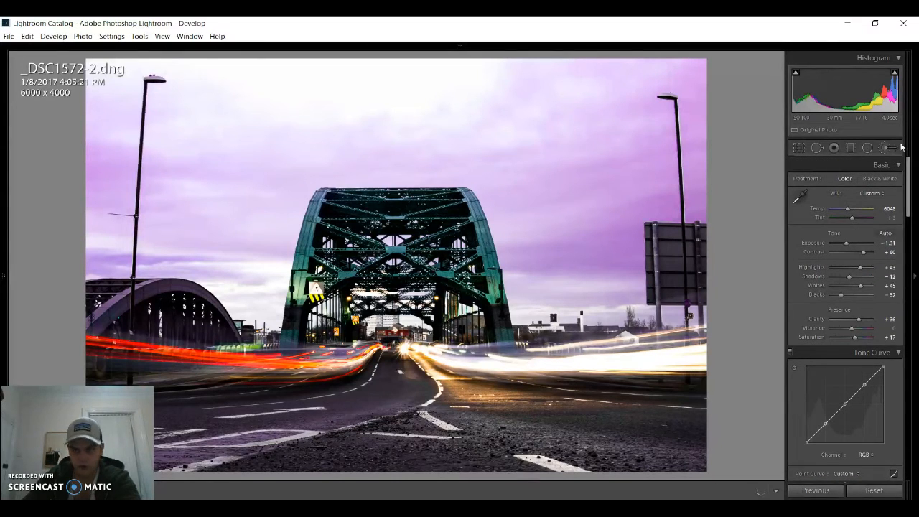
left_click(852, 148)
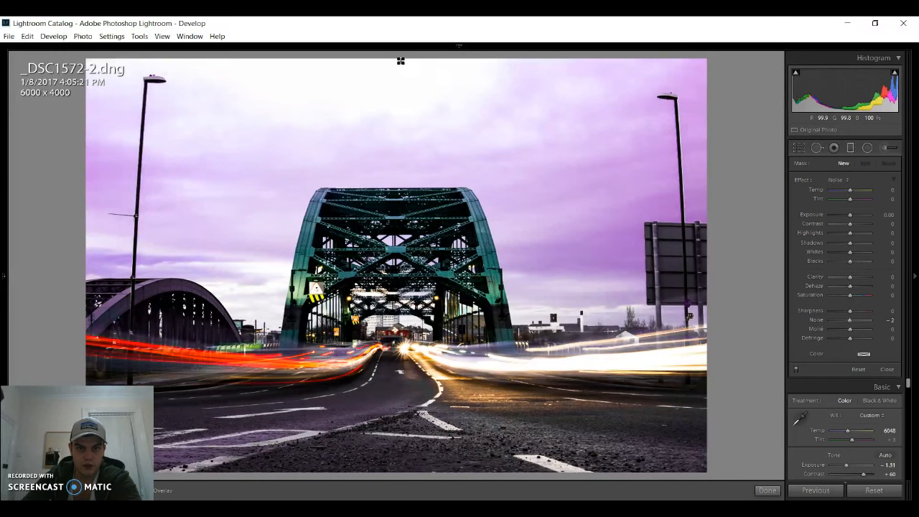
left_click_drag(398, 60, 393, 335)
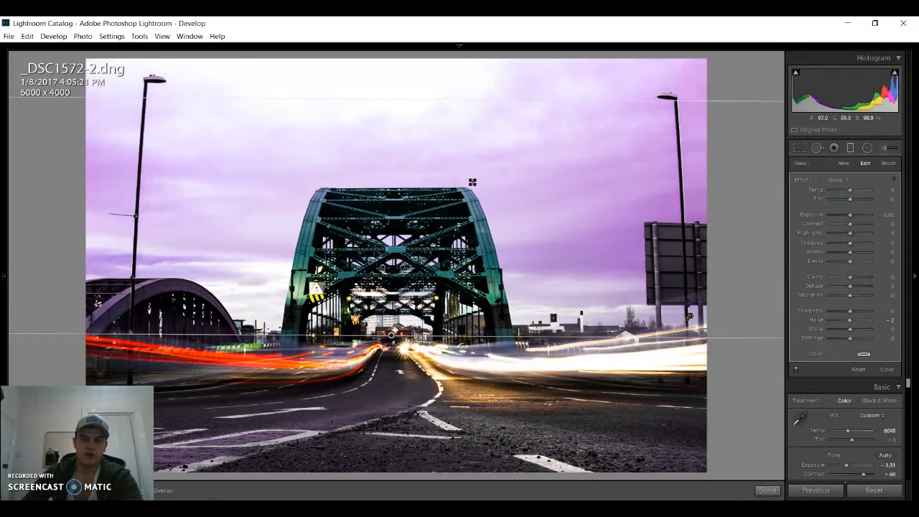
mouse_move(850, 217)
left_mouse_down()
mouse_move(840, 237)
mouse_move(849, 219)
left_mouse_up()
double_click(850, 218)
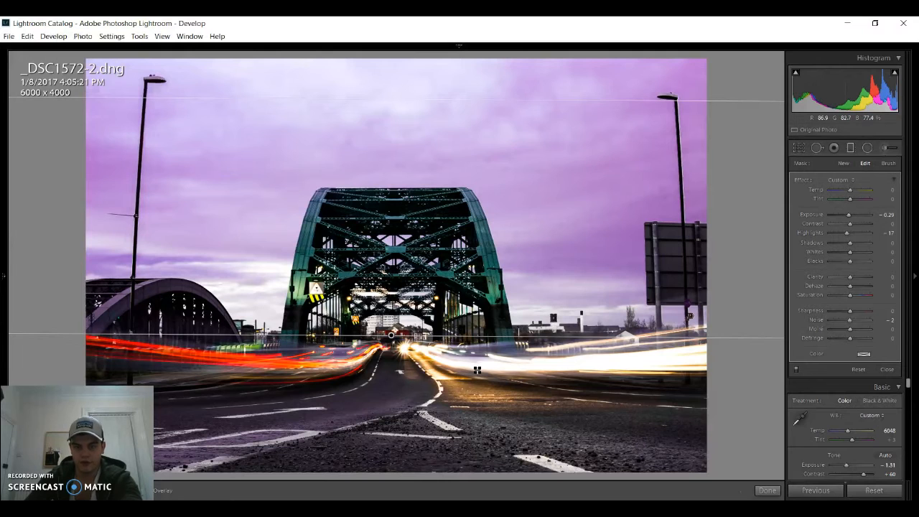
key("m")
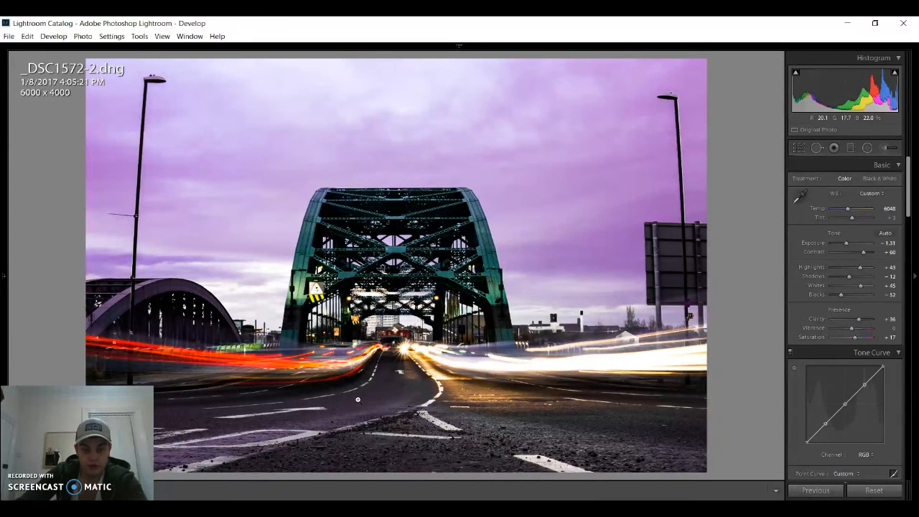
- Paint an adjustment brush mask over the road at size 21, check its coverage, and set its saturation to −100
left_click(883, 148)
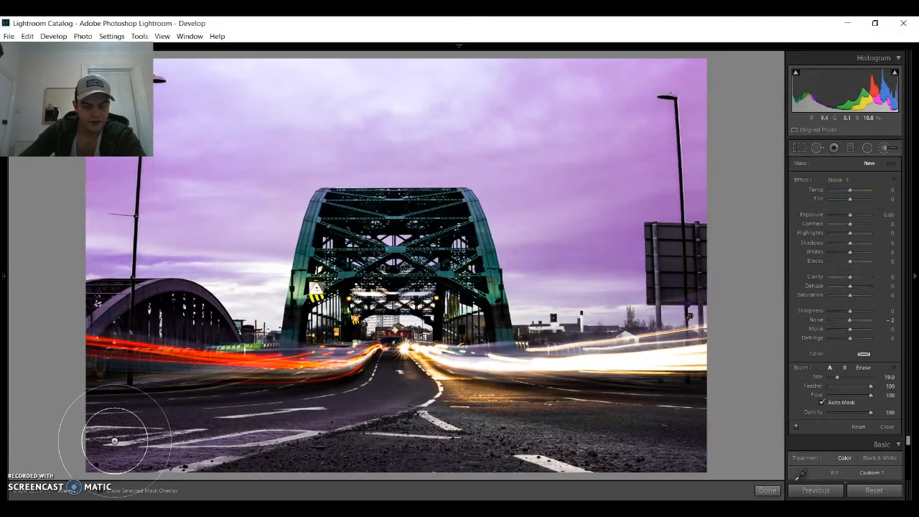
scroll(114, 441, "up", 2)
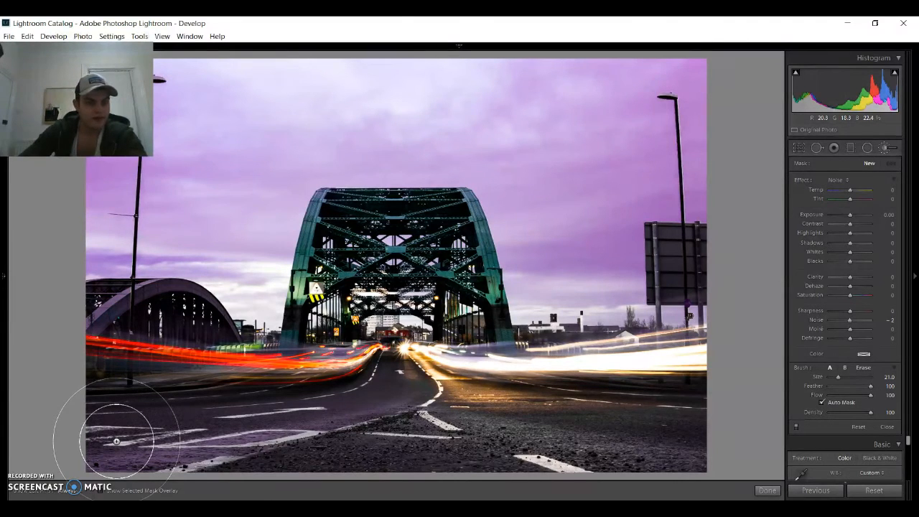
mouse_move(116, 441)
left_mouse_down()
mouse_move(312, 444)
mouse_move(202, 443)
mouse_move(236, 444)
left_mouse_up()
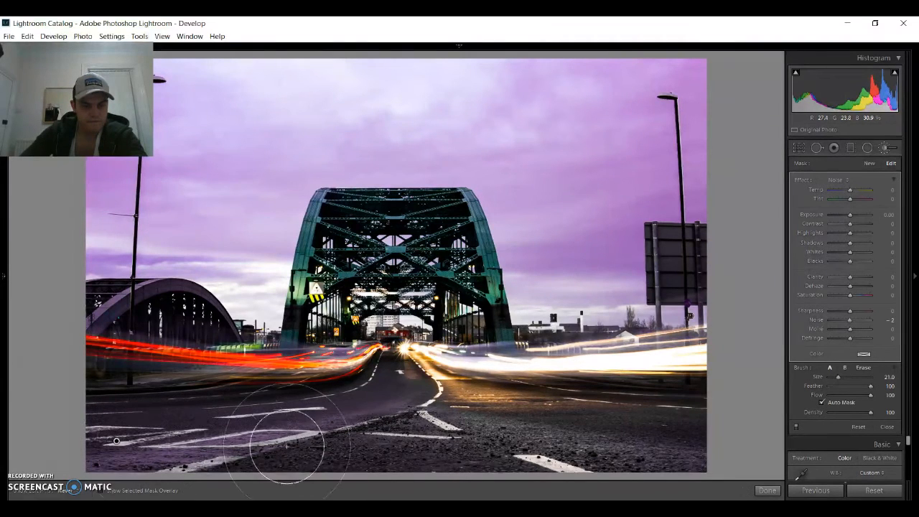
mouse_move(397, 418)
left_mouse_down()
mouse_move(510, 430)
mouse_move(280, 433)
mouse_move(519, 445)
mouse_move(268, 443)
mouse_move(128, 457)
mouse_move(181, 457)
mouse_move(300, 429)
mouse_move(111, 455)
left_mouse_up()
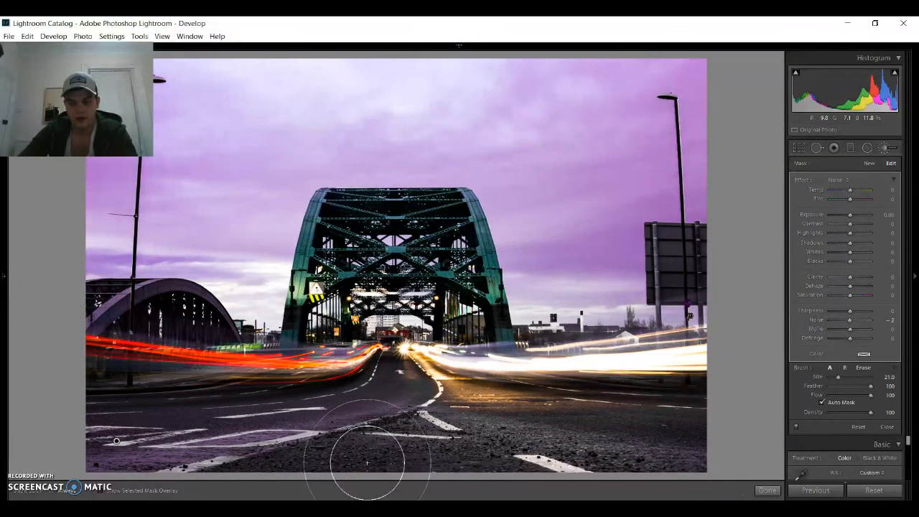
key("o")
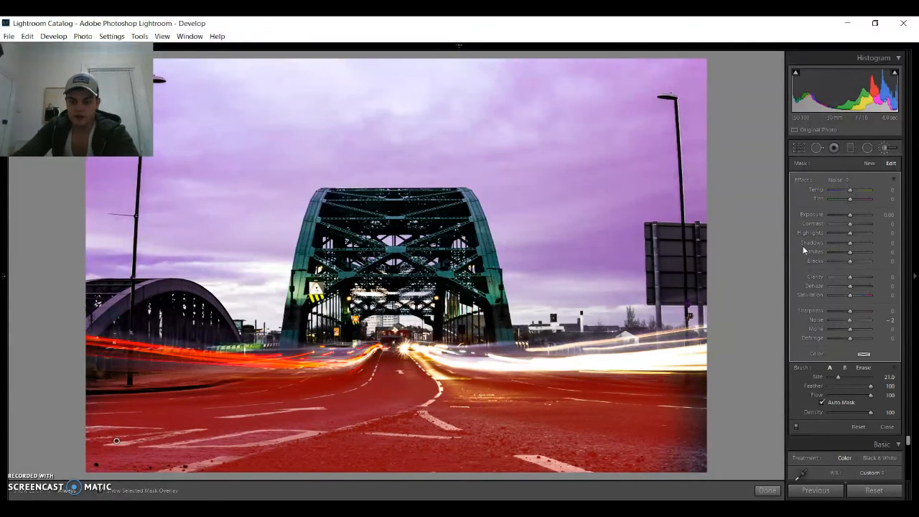
key("o")
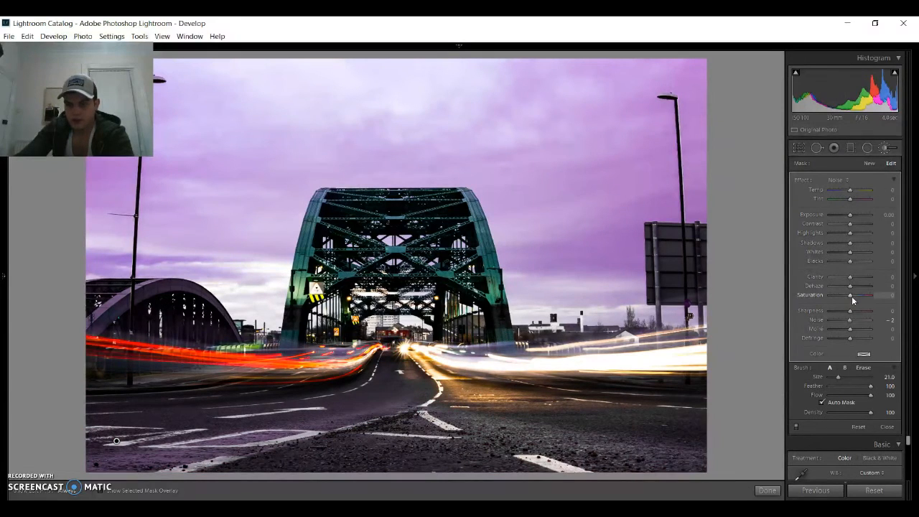
left_click_drag(850, 295, 792, 293)
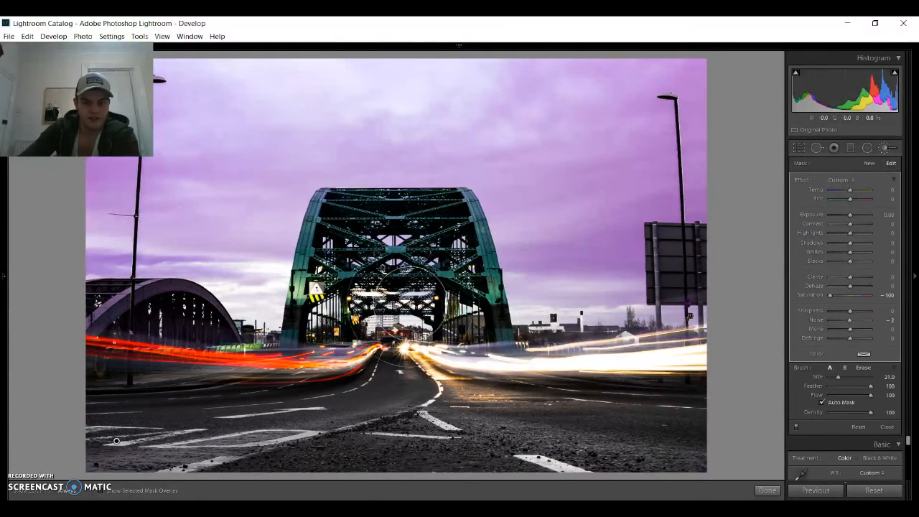
- Paint a new size 14 adjustment brush mask over the small arch at the photo's left edge and check its coverage
scroll(179, 295, "down", 5)
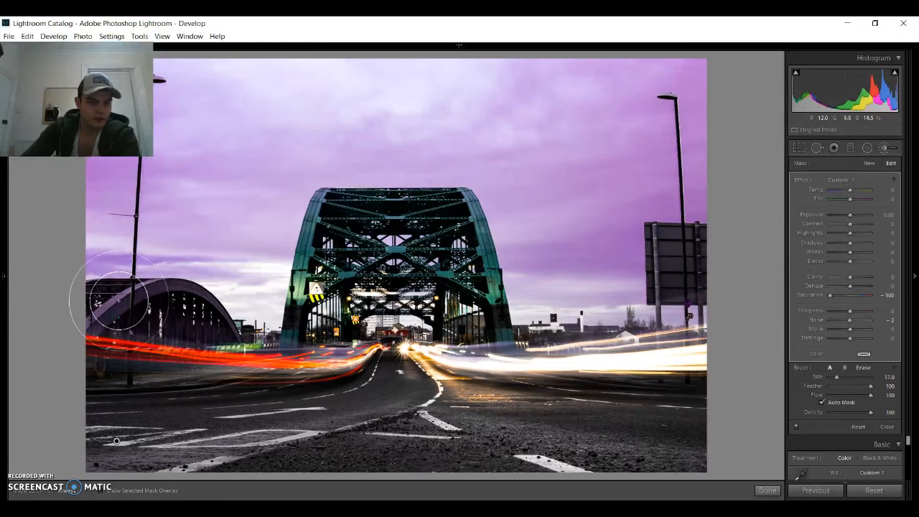
scroll(111, 300, "up", 1)
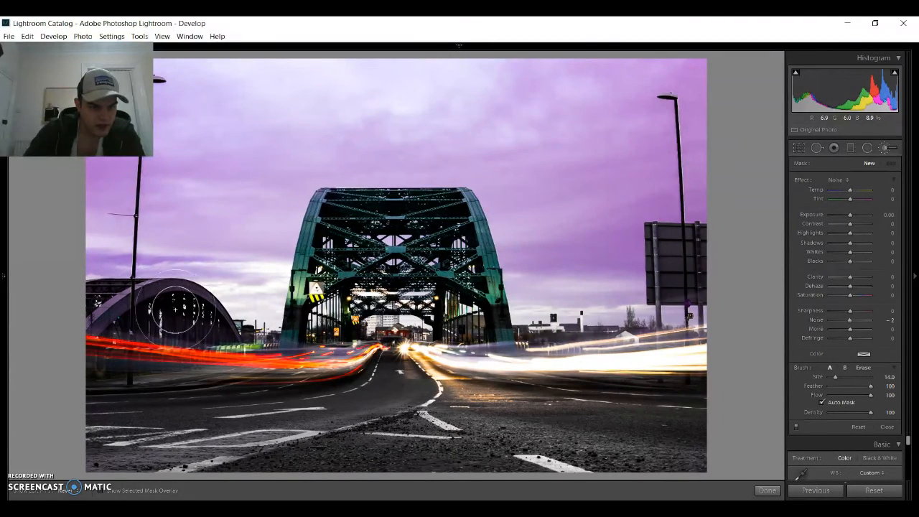
left_click_drag(197, 318, 140, 314)
key("o")
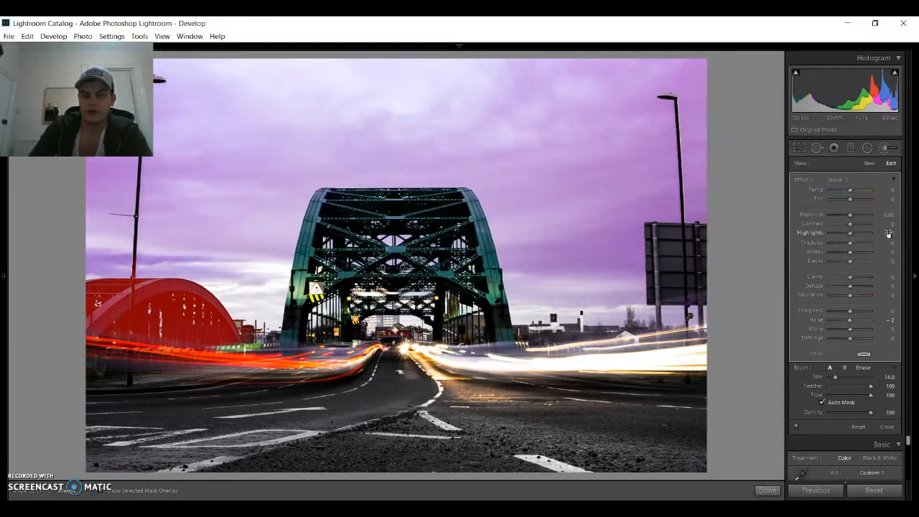
key("o")
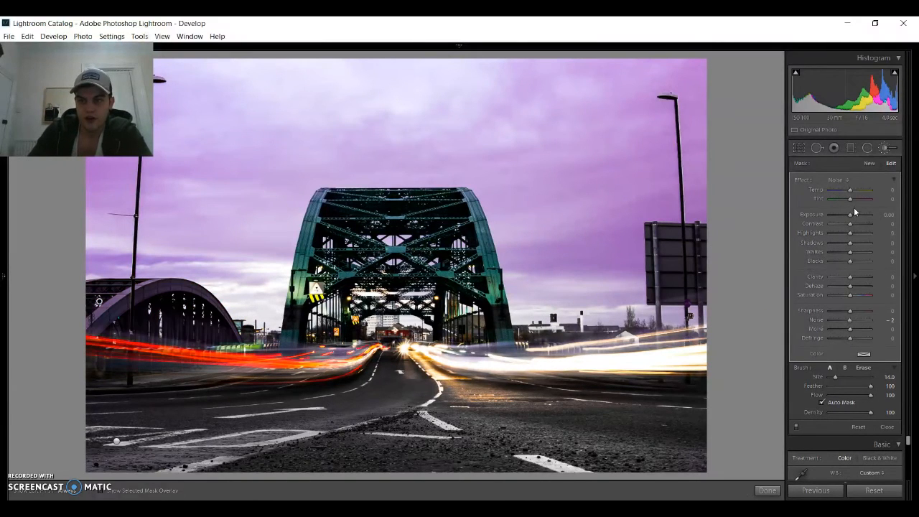
- Shift the small arch's mask toward green with tint −45, and set its exposure to −0.38 and clarity to −26
mouse_move(853, 195)
left_mouse_down()
mouse_move(864, 192)
mouse_move(844, 198)
mouse_move(851, 193)
left_mouse_up()
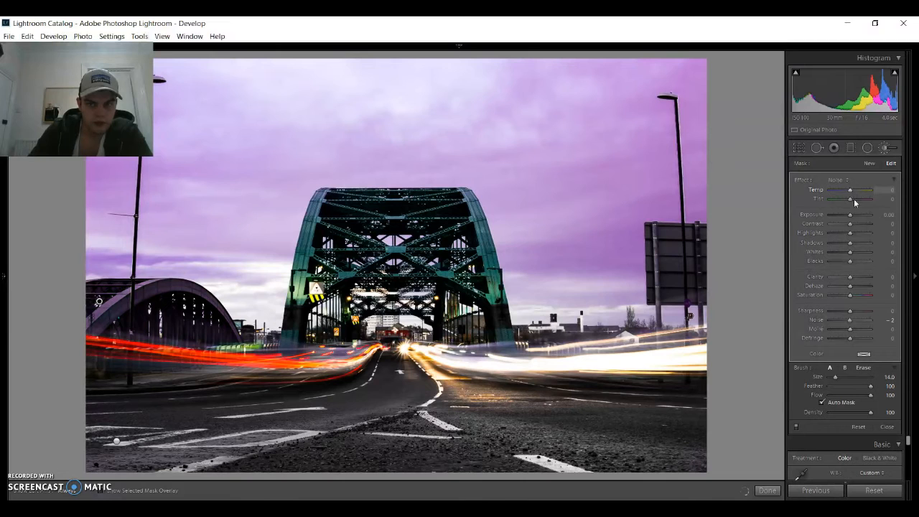
left_click_drag(839, 202, 860, 202)
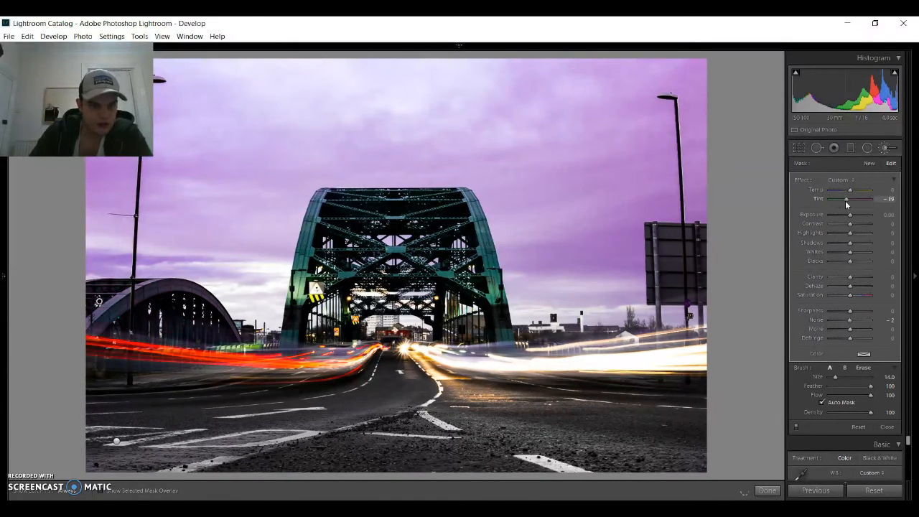
left_click_drag(839, 206, 847, 217)
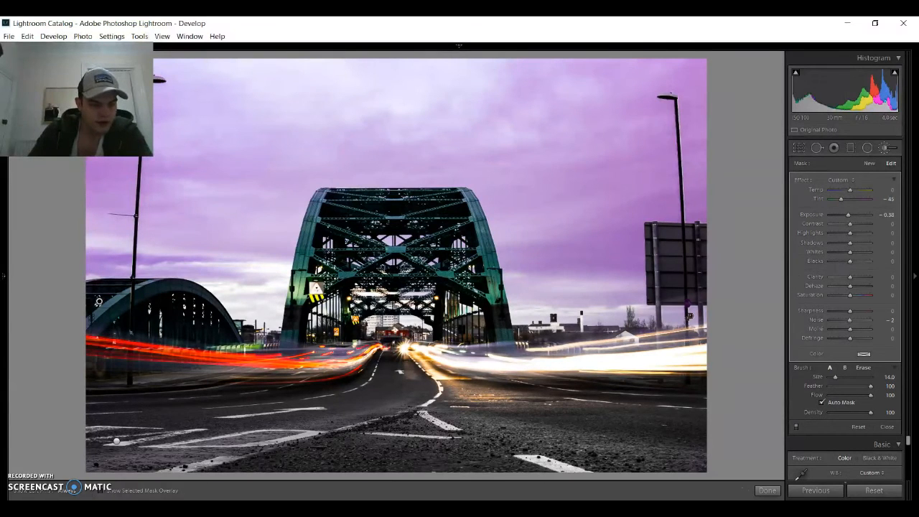
mouse_move(82, 496)
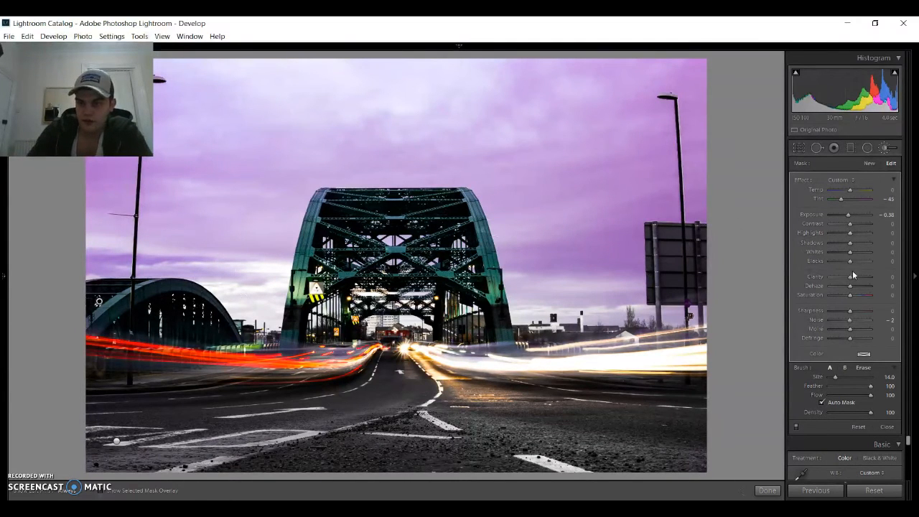
left_click_drag(861, 276, 844, 278)
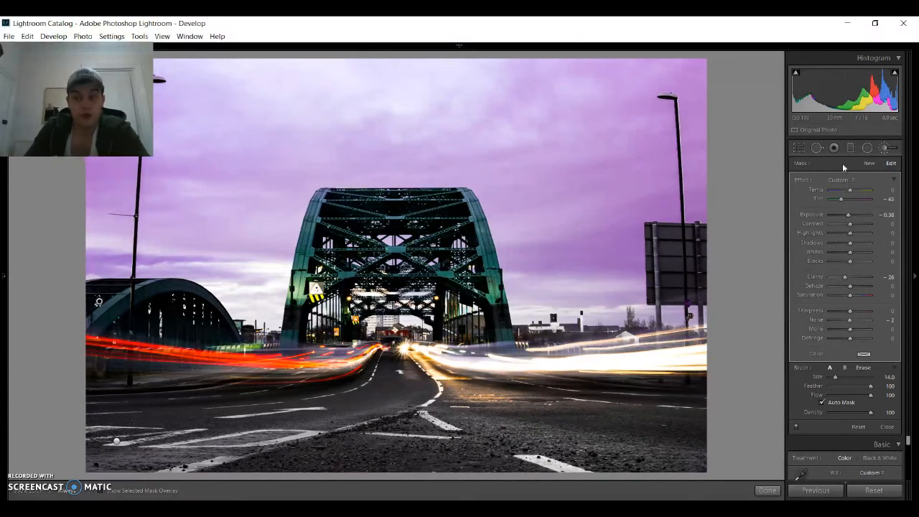
- Paint a new size 7 adjustment brush mask over the white light trails between the bridge and the photo's right edge
left_click(868, 163)
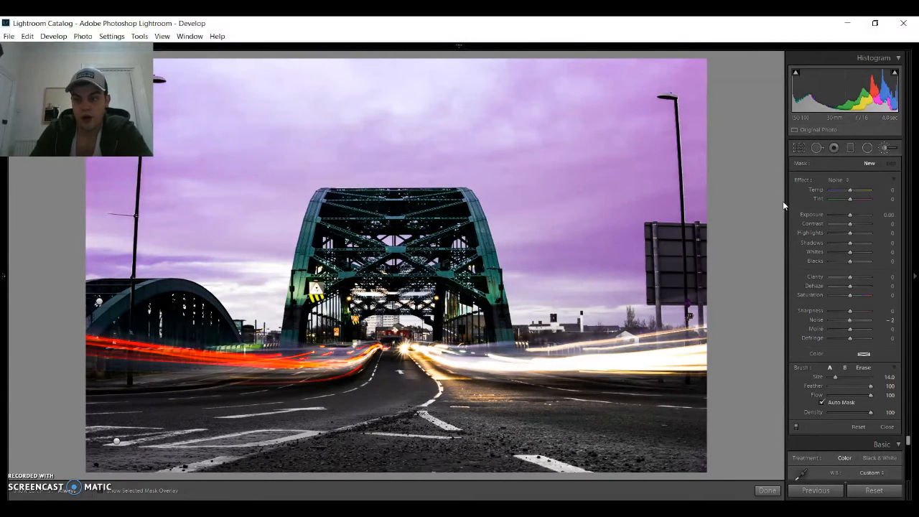
left_click(888, 148)
left_click(889, 149)
scroll(416, 351, "down", 6)
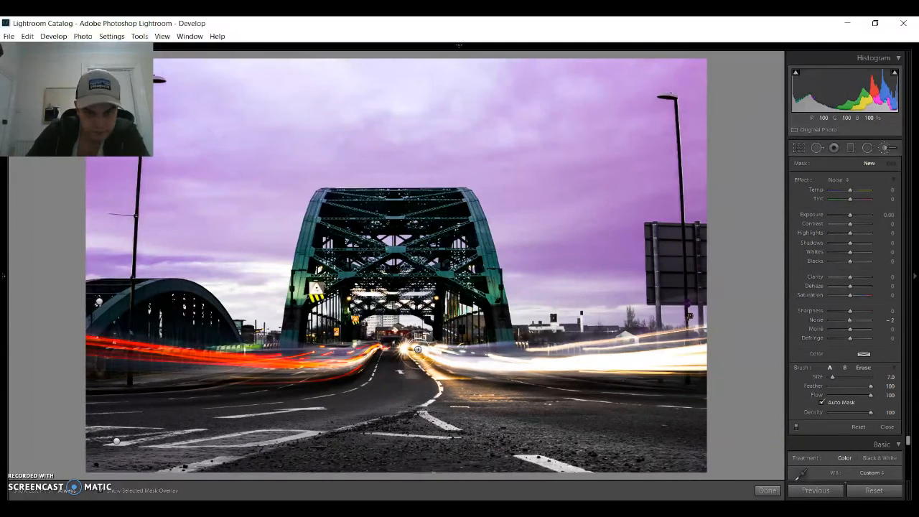
mouse_move(488, 365)
left_mouse_down()
mouse_move(549, 371)
mouse_move(711, 357)
mouse_move(674, 360)
left_mouse_up()
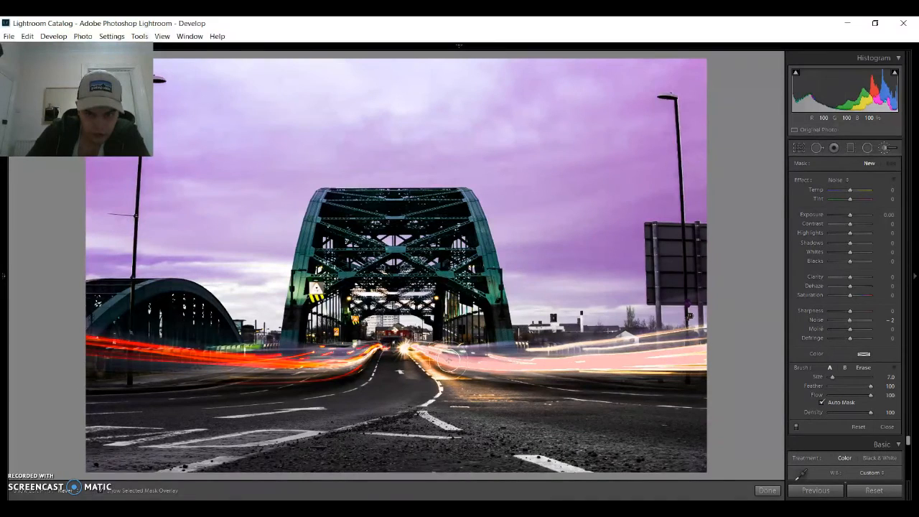
left_click(418, 349)
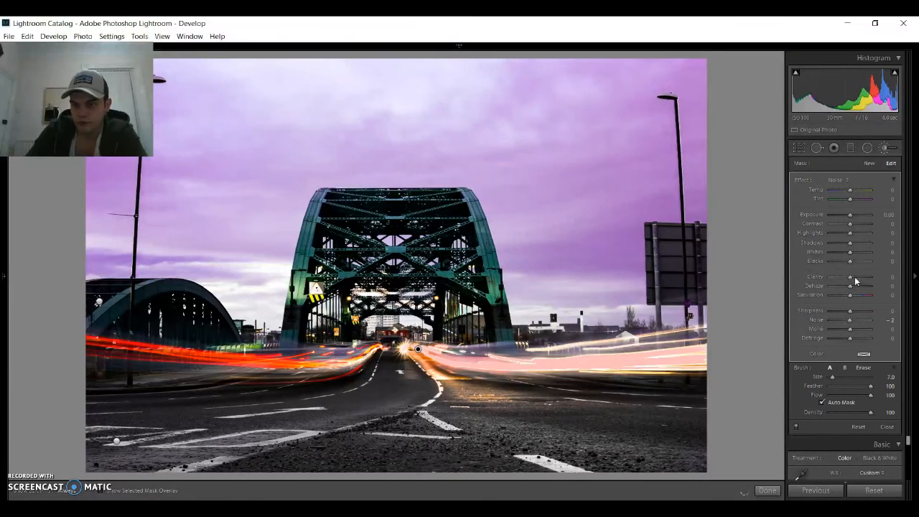
- Set the white light trails' mask to temp 52, exposure 1.62, contrast 26, highlights 38, clarity 38, dehaze −12 and sharpness 26
mouse_move(865, 277)
left_mouse_down()
mouse_move(852, 280)
mouse_move(859, 284)
left_mouse_up()
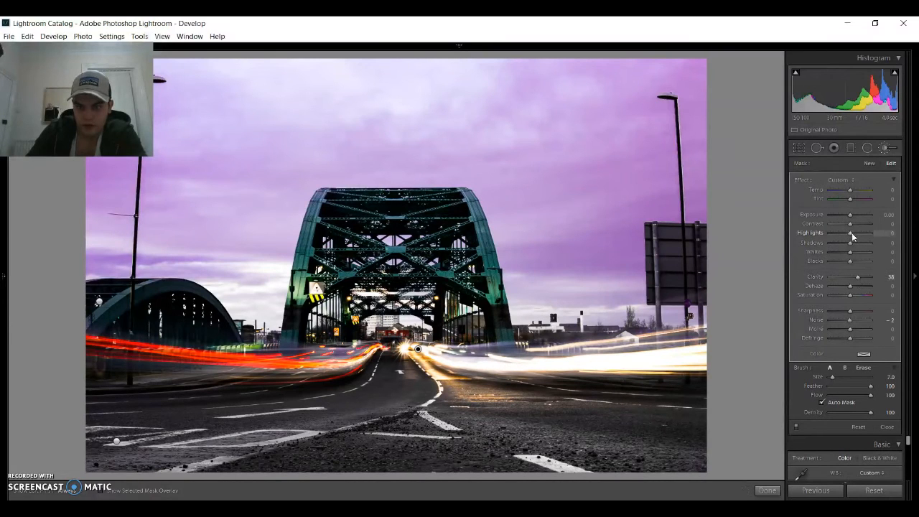
mouse_move(871, 234)
left_mouse_down()
mouse_move(856, 237)
mouse_move(866, 220)
left_mouse_up()
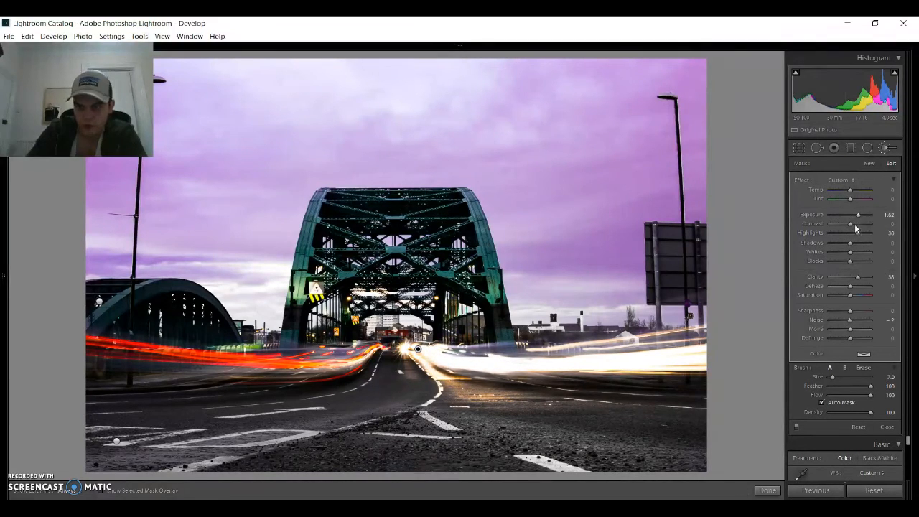
left_click_drag(860, 226, 862, 194)
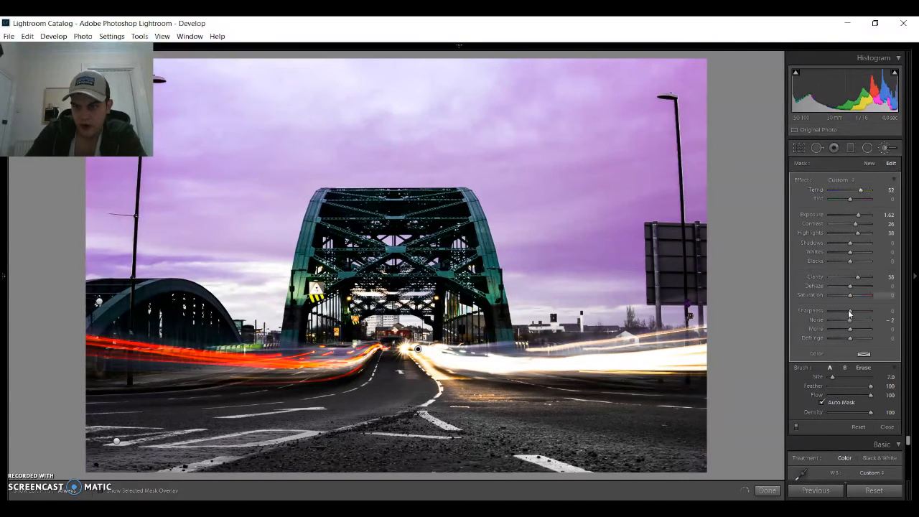
mouse_move(850, 288)
left_mouse_down()
mouse_move(861, 287)
mouse_move(852, 293)
left_mouse_up()
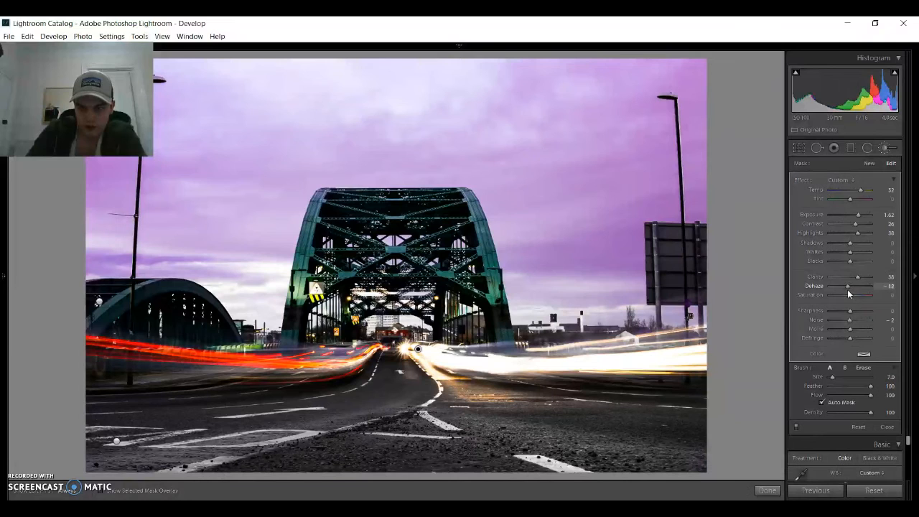
left_click_drag(850, 311, 855, 314)
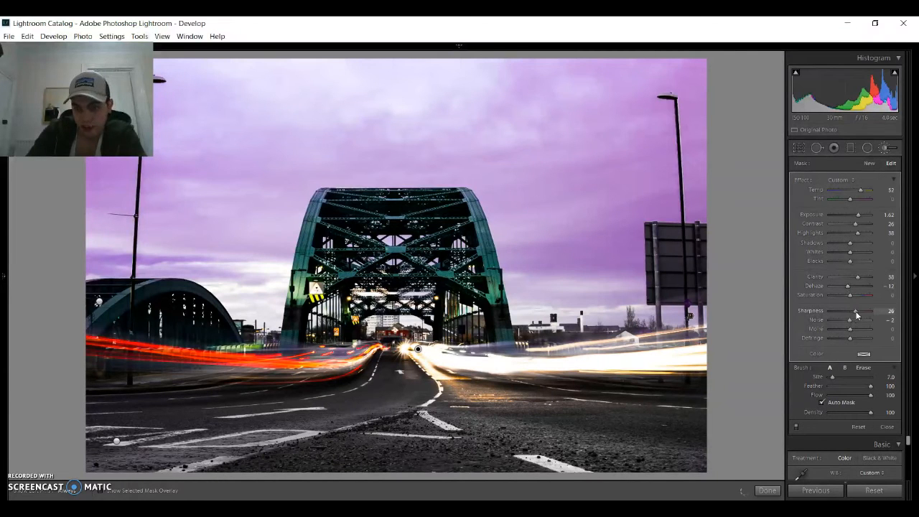
key("Return")
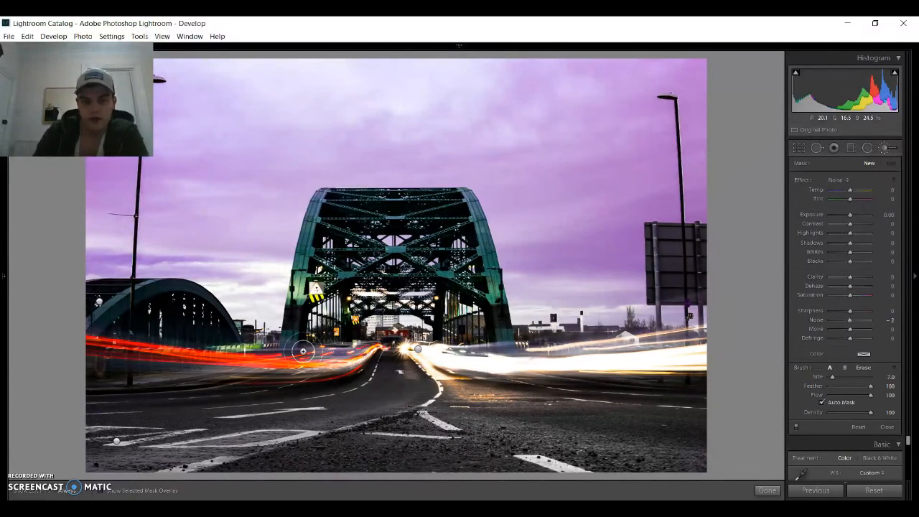
- Paint a new size 4 adjustment brush mask over the red light trails, starting at their far end near the bridge
key("Return")
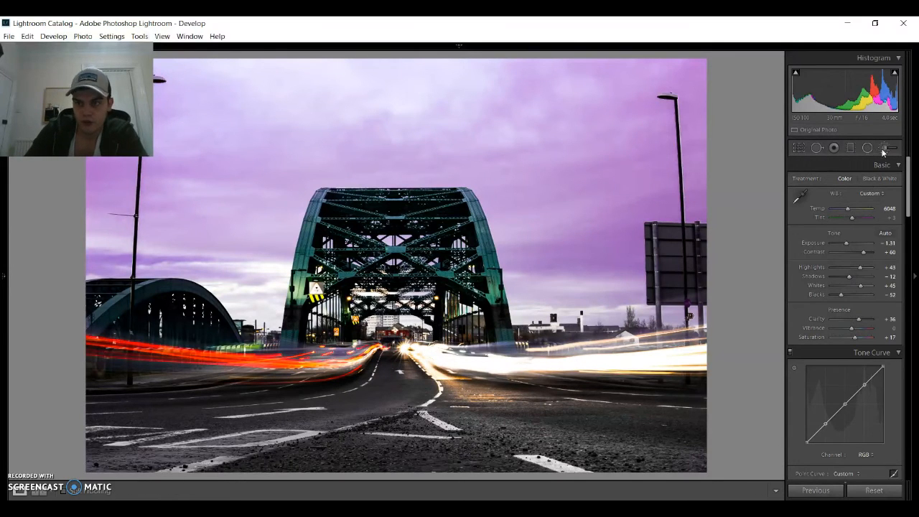
key("k")
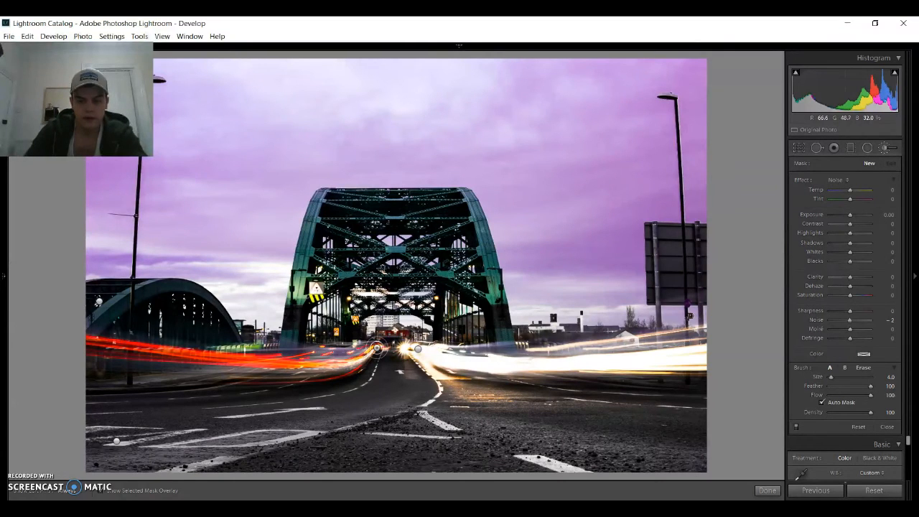
mouse_move(375, 347)
left_mouse_down()
mouse_move(341, 364)
mouse_move(90, 347)
mouse_move(336, 366)
mouse_move(362, 363)
mouse_move(375, 347)
left_mouse_up()
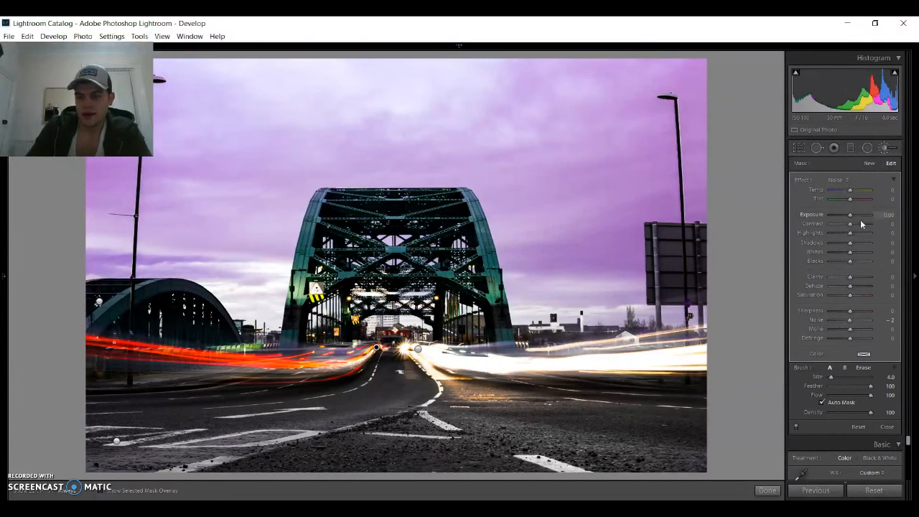
- Set the red light trails' mask to exposure 0.95, contrast 38, highlights 100, whites −36, clarity −24 and dehaze 2
left_click_drag(853, 216, 855, 215)
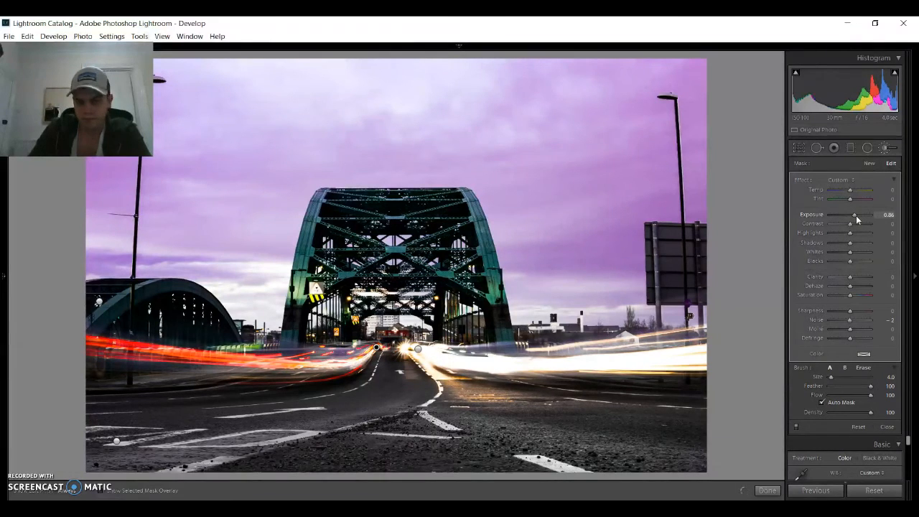
left_click_drag(855, 223, 873, 239)
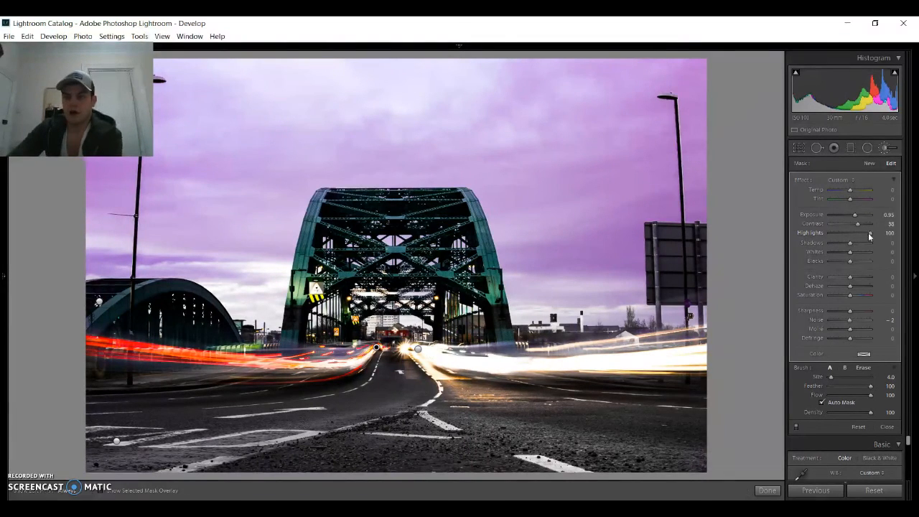
left_click_drag(870, 237, 867, 239)
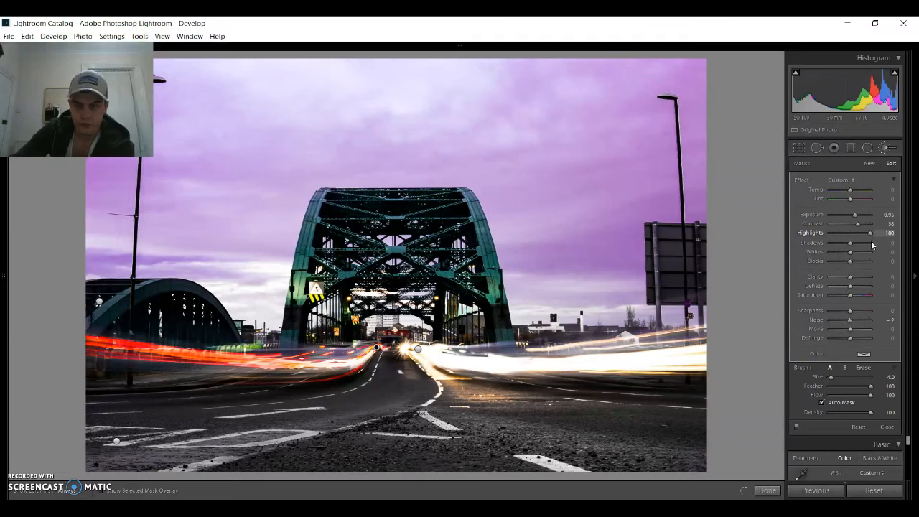
mouse_move(850, 252)
left_mouse_down()
mouse_move(867, 252)
mouse_move(843, 259)
left_mouse_up()
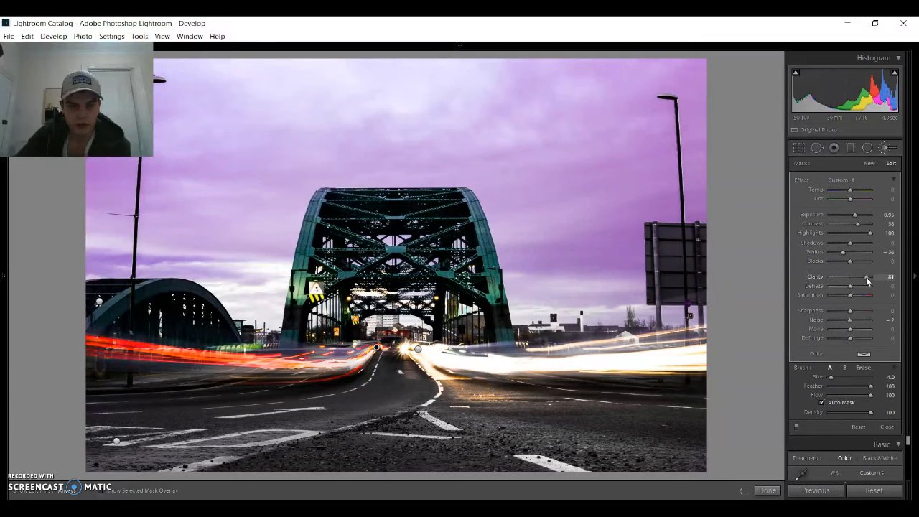
left_click_drag(866, 277, 840, 277)
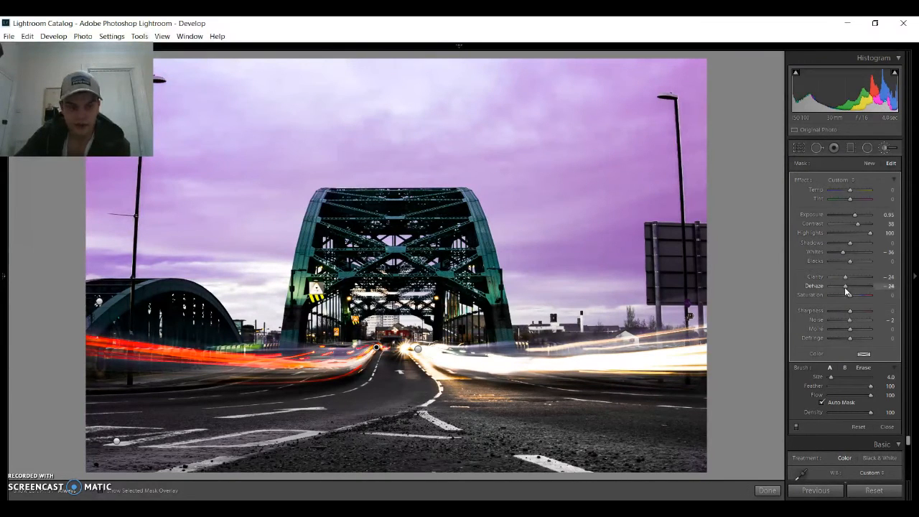
left_click_drag(844, 287, 851, 290)
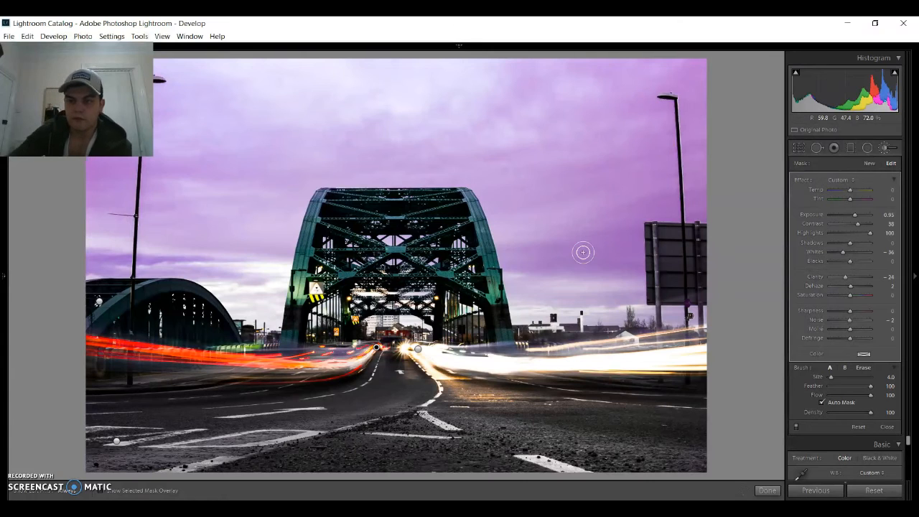
- Paint another size 4 brush mask along the red trails' lower edge, try its temp at 100, and return the temp to 0
key("Return")
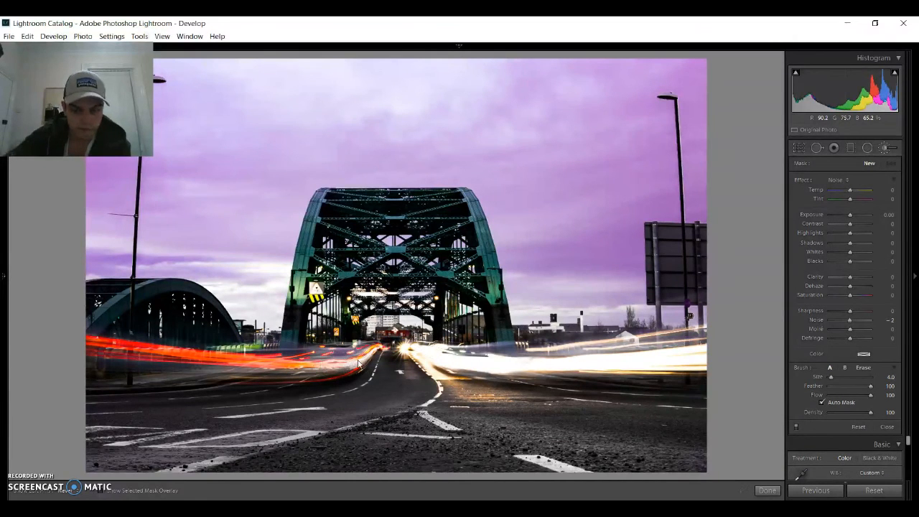
mouse_move(357, 359)
left_mouse_down()
mouse_move(329, 356)
mouse_move(341, 363)
mouse_move(364, 351)
mouse_move(336, 367)
mouse_move(346, 363)
mouse_move(306, 361)
left_mouse_up()
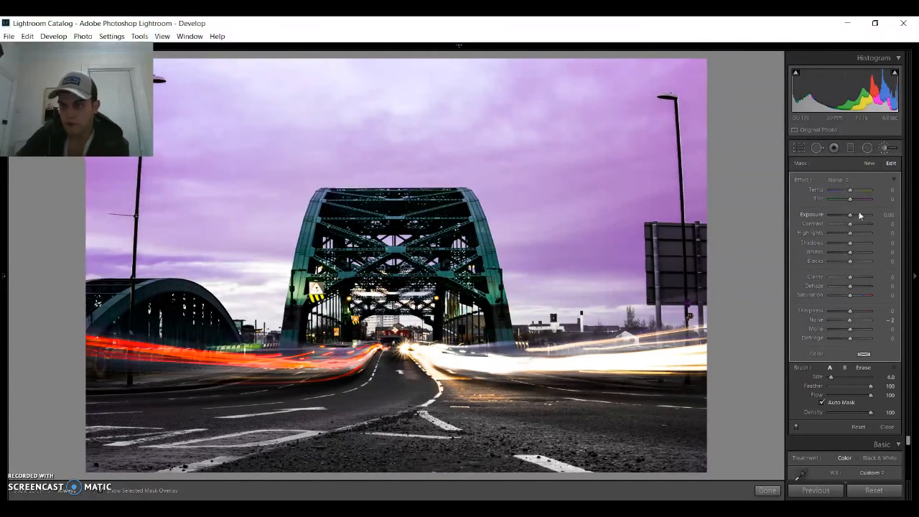
left_click_drag(851, 191, 882, 195)
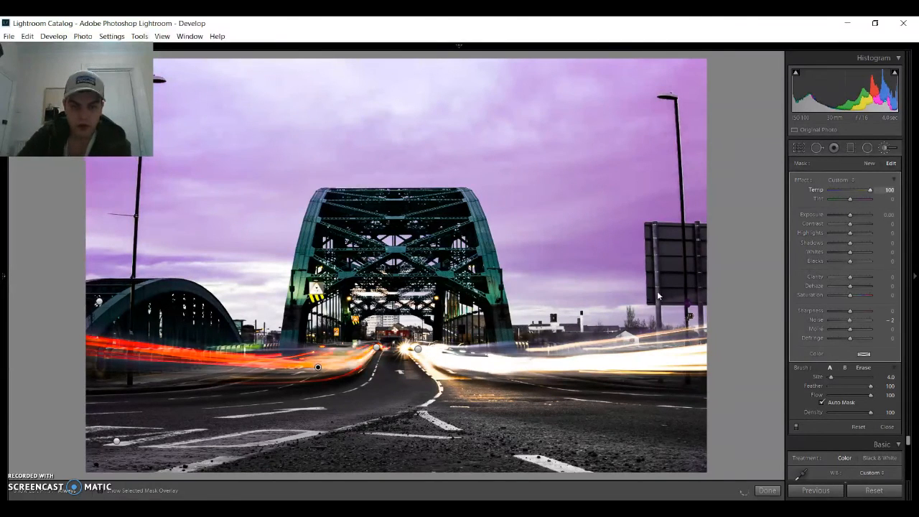
left_click_drag(869, 191, 852, 194)
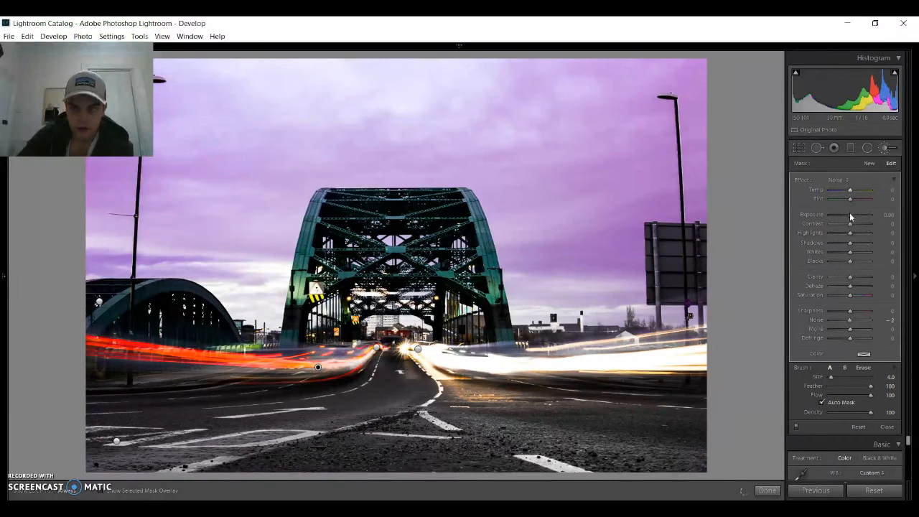
- Set the mask on the red trails' lower edge to exposure −0.38, clarity −43, saturation 62 and sharpness 31
left_click_drag(843, 218, 849, 220)
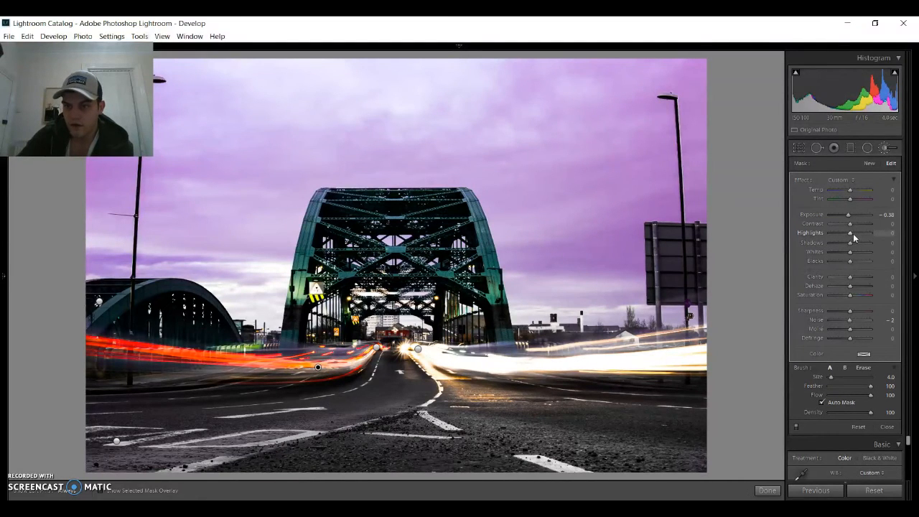
mouse_move(852, 279)
left_mouse_down()
mouse_move(864, 283)
mouse_move(846, 285)
left_mouse_up()
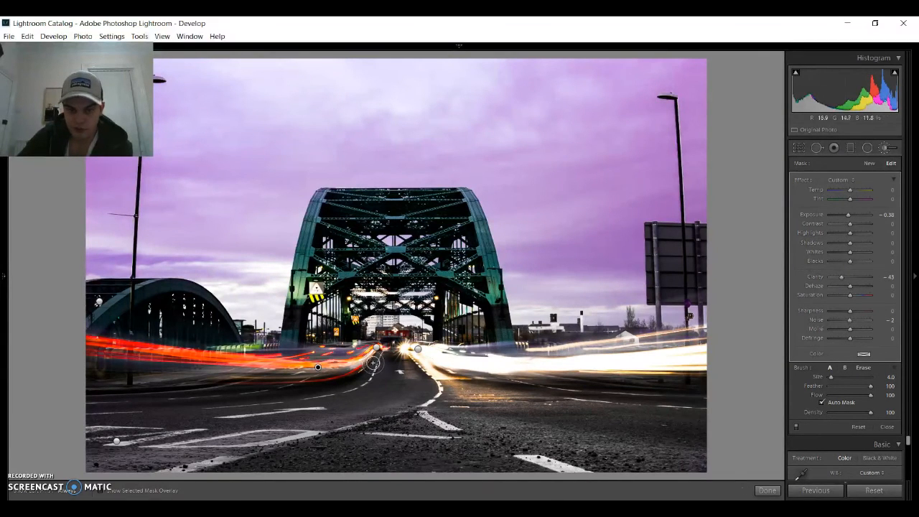
left_click_drag(862, 299, 863, 299)
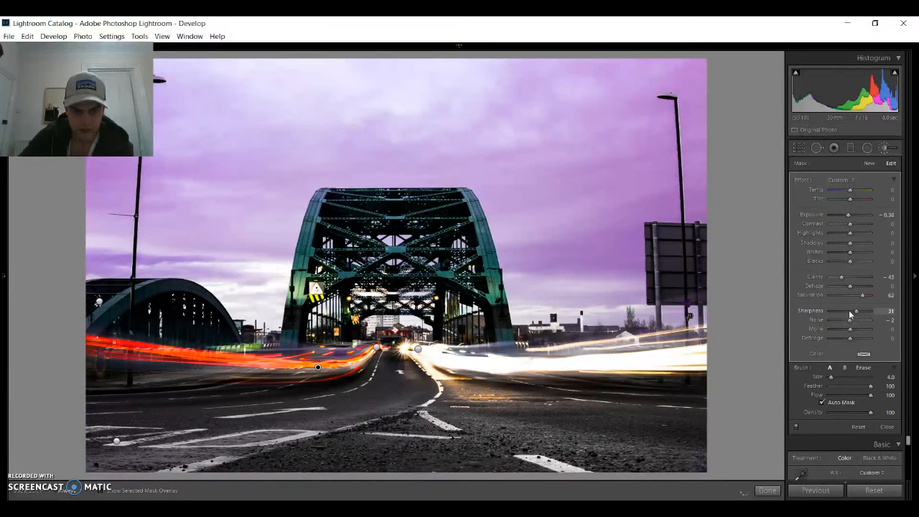
key("Return")
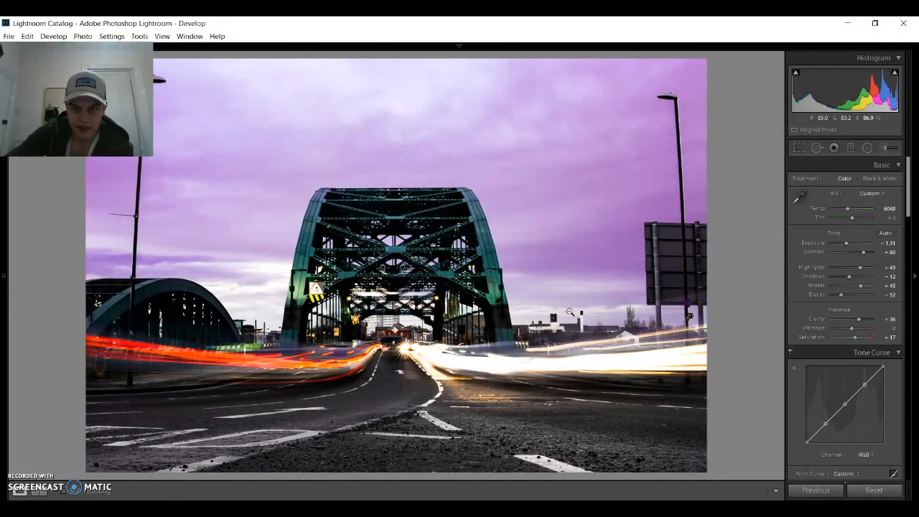
- Paint a new size 30 adjustment brush mask over the sky, check its coverage, and set its exposure to −0.95
left_click(883, 148)
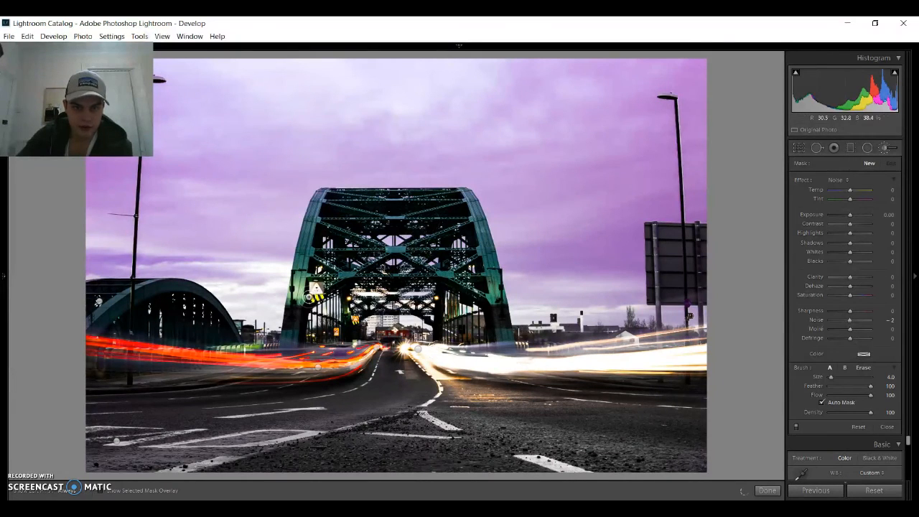
scroll(251, 280, "up", 3)
scroll(216, 287, "up", 6)
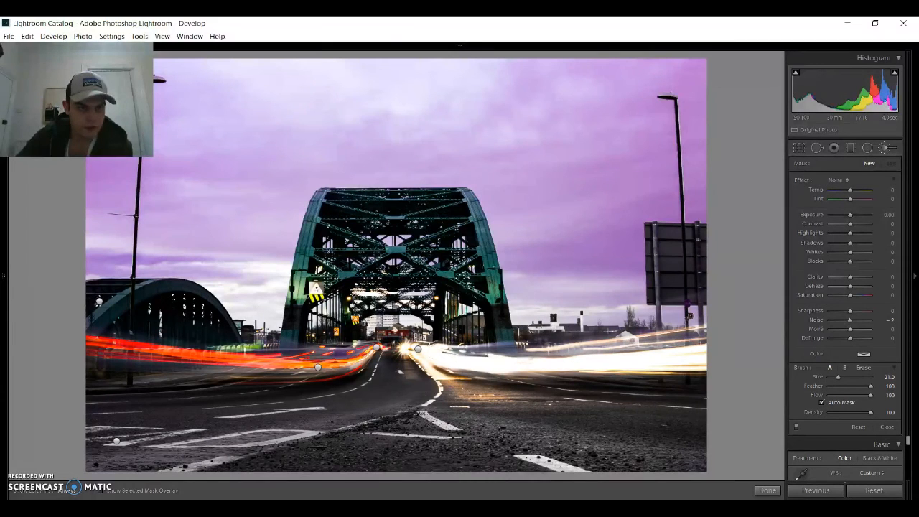
left_click_drag(89, 94, 90, 429)
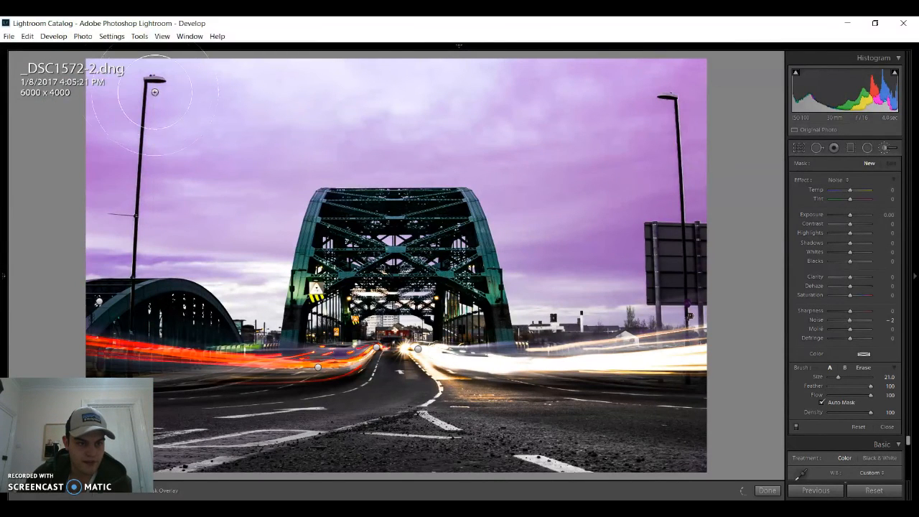
scroll(111, 104, "up", 4)
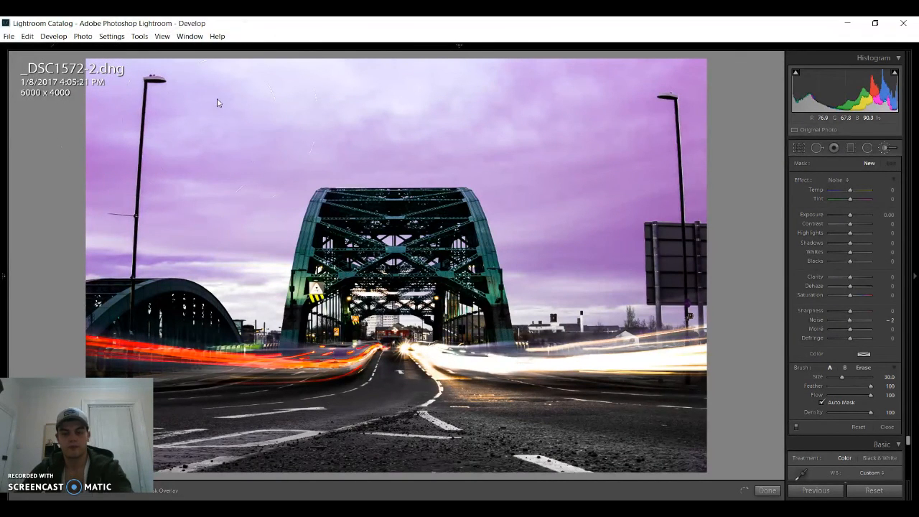
mouse_move(118, 97)
left_mouse_down()
mouse_move(175, 115)
mouse_move(640, 114)
mouse_move(656, 185)
mouse_move(638, 235)
mouse_move(586, 230)
mouse_move(558, 246)
mouse_move(521, 148)
left_mouse_up()
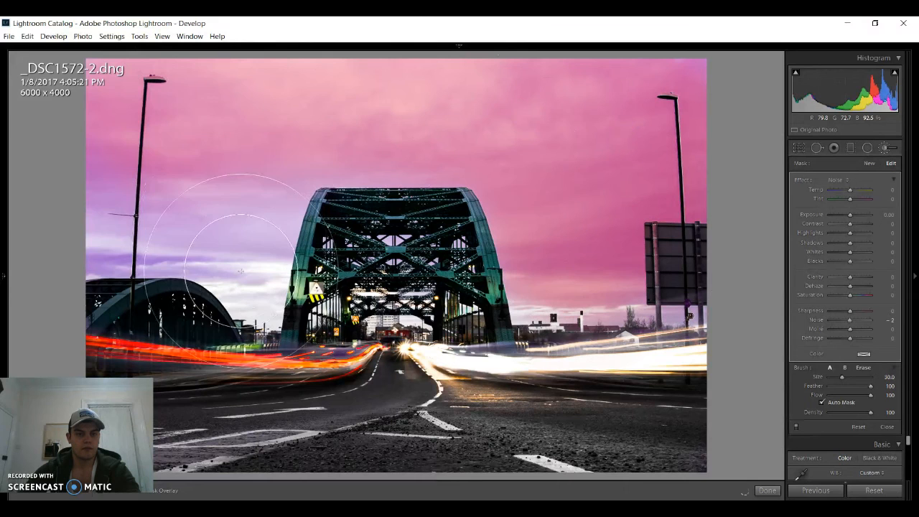
mouse_move(99, 187)
left_mouse_down()
mouse_move(109, 216)
mouse_move(149, 222)
mouse_move(137, 200)
mouse_move(124, 241)
left_mouse_up()
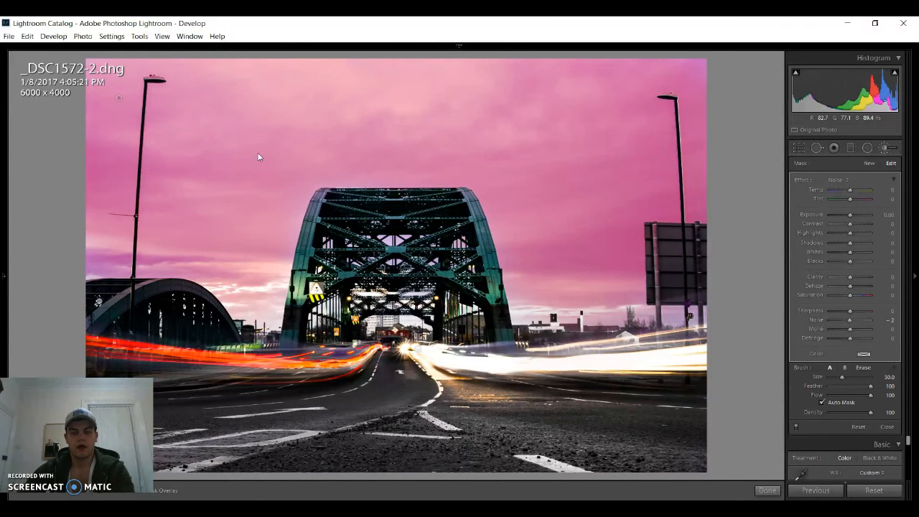
key("o")
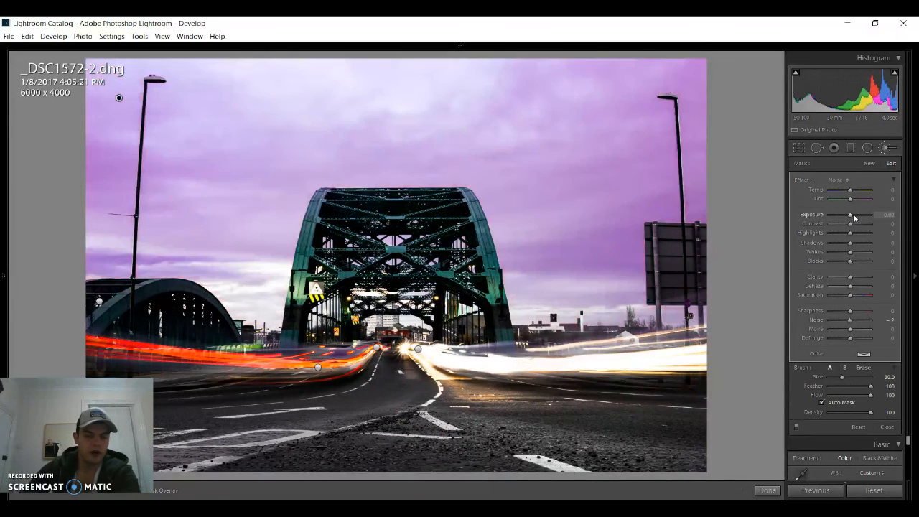
left_click_drag(853, 214, 846, 216)
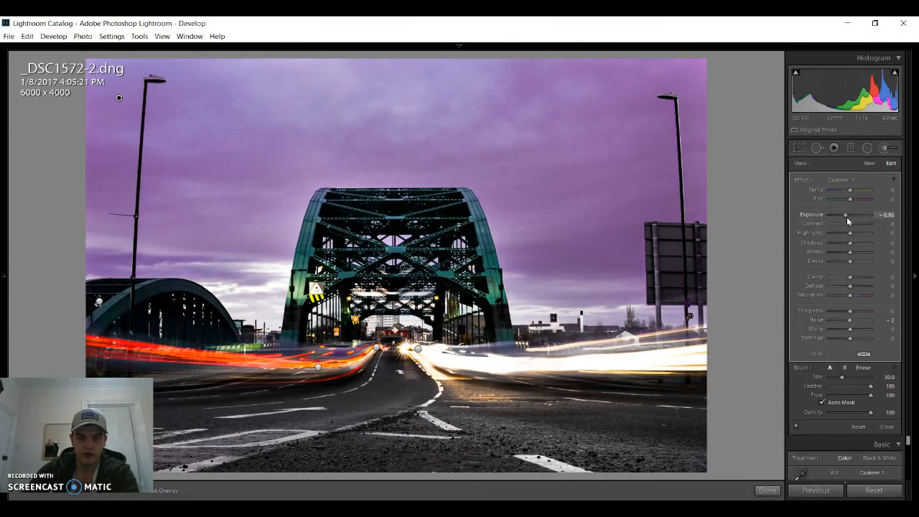
- Set the sky mask to exposure −1.14, contrast 16 and clarity 40, and finish the brush adjustments
left_click_drag(846, 216, 852, 224)
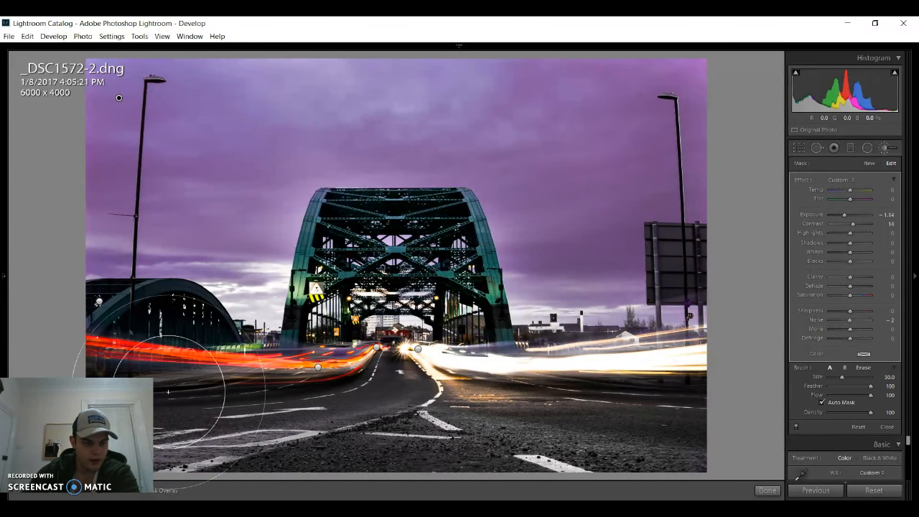
left_click_drag(853, 279, 860, 282)
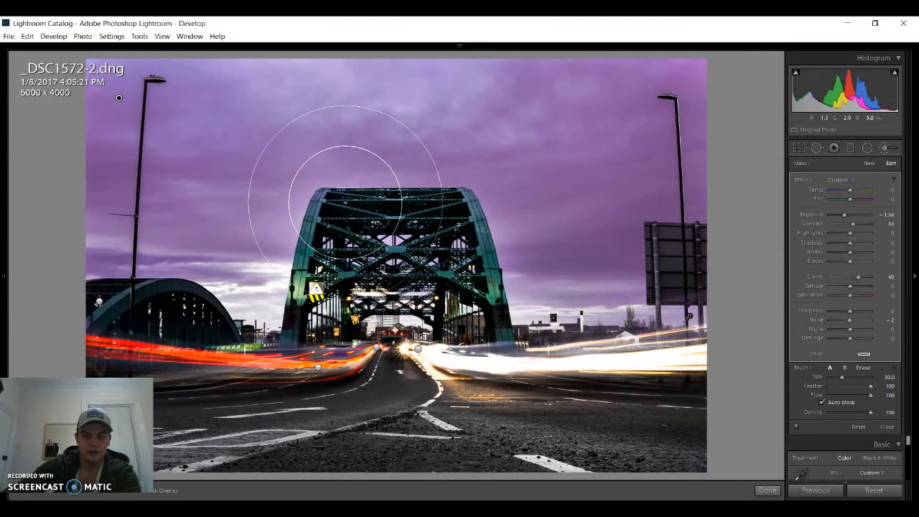
key("k")
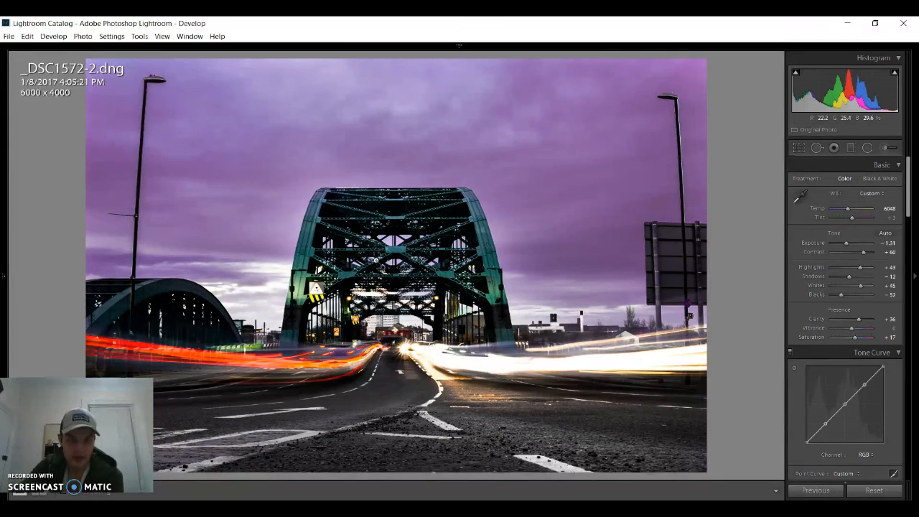
- Compare the edited bridge photo with its unedited original several times, ending on the edited version
key("backslash")
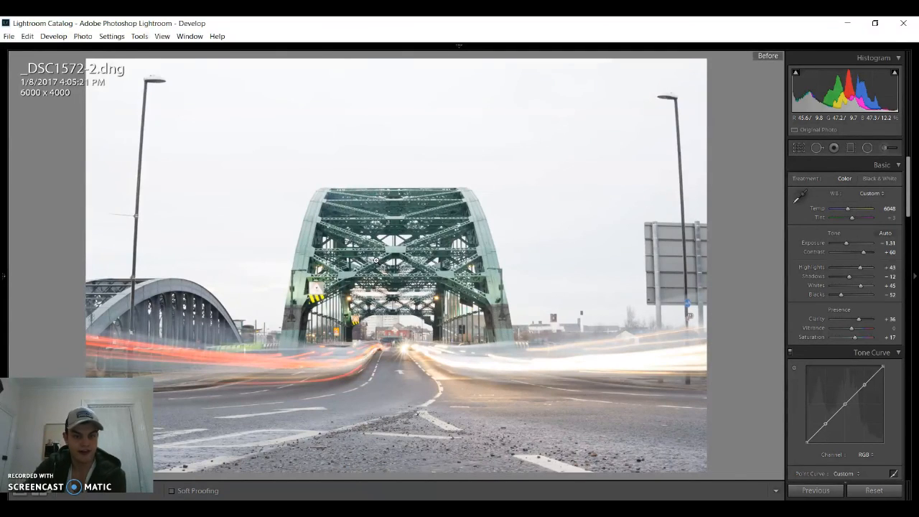
key("backslash")
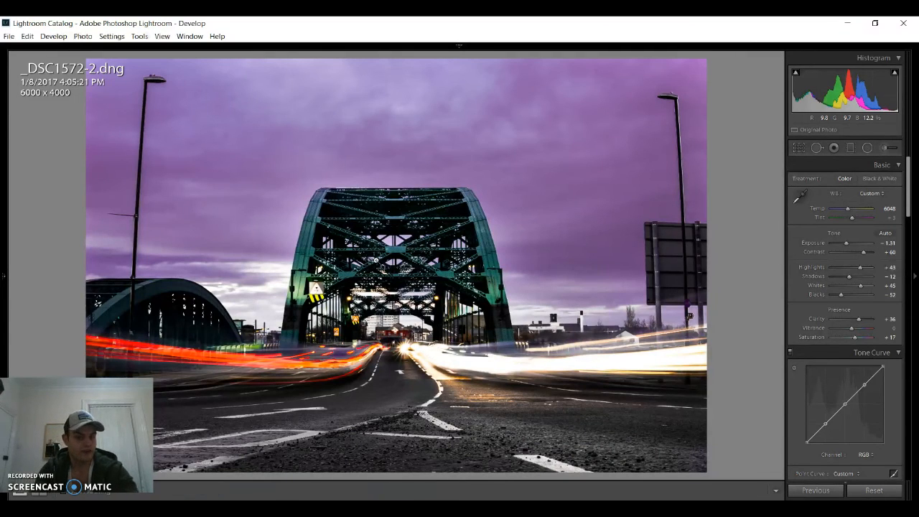
key("backslash")
key("backslash")
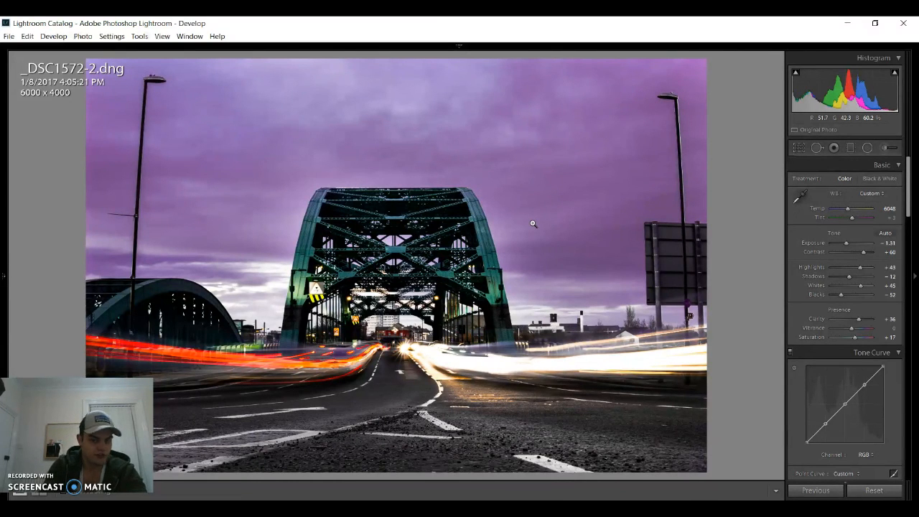
key("backslash")
key("backslash")
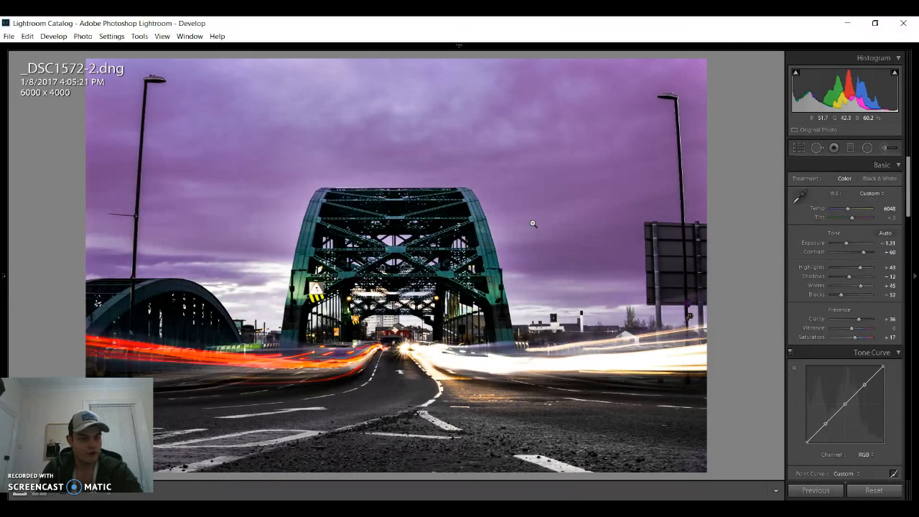